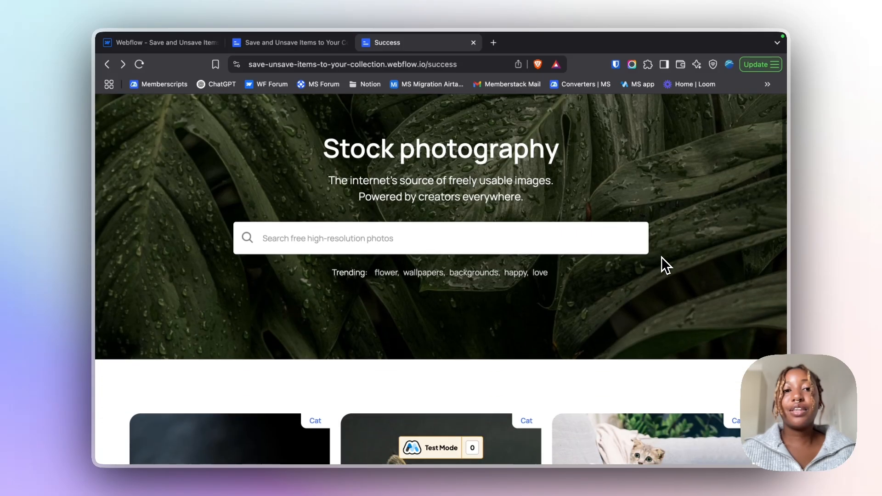
# Step: Open the hamster photo with blossoms from the gallery, add it to the collection, and close the preview
pyautogui.scroll(-2, 660, 257)
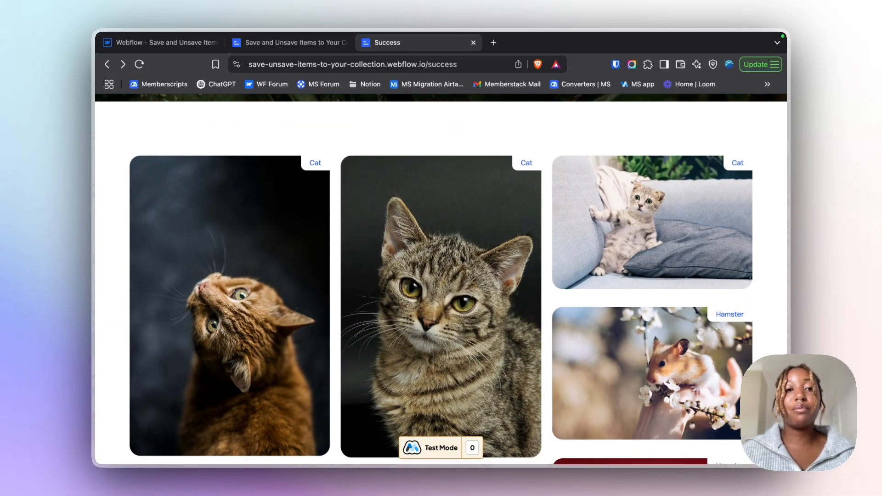
pyautogui.click(603, 354)
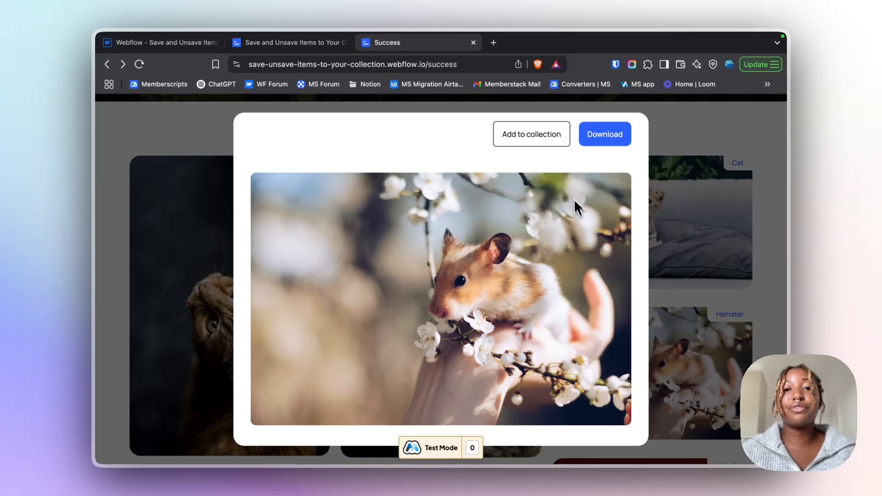
pyautogui.click(543, 134)
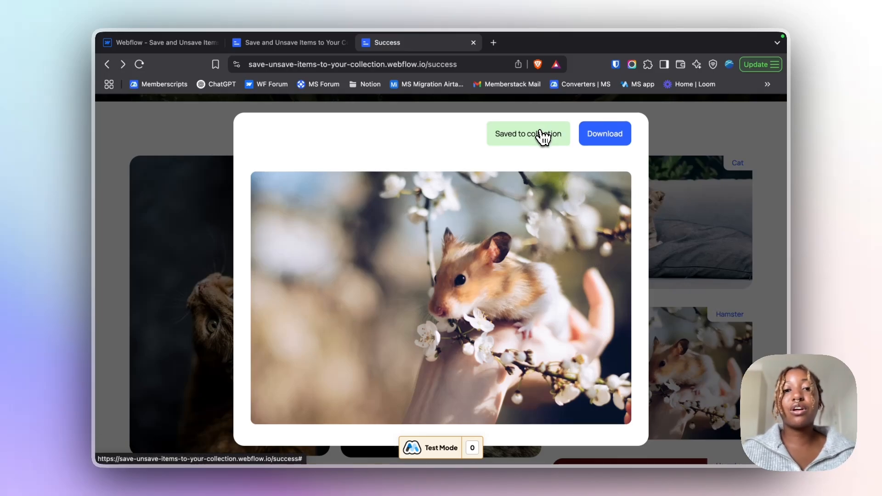
pyautogui.click(716, 138)
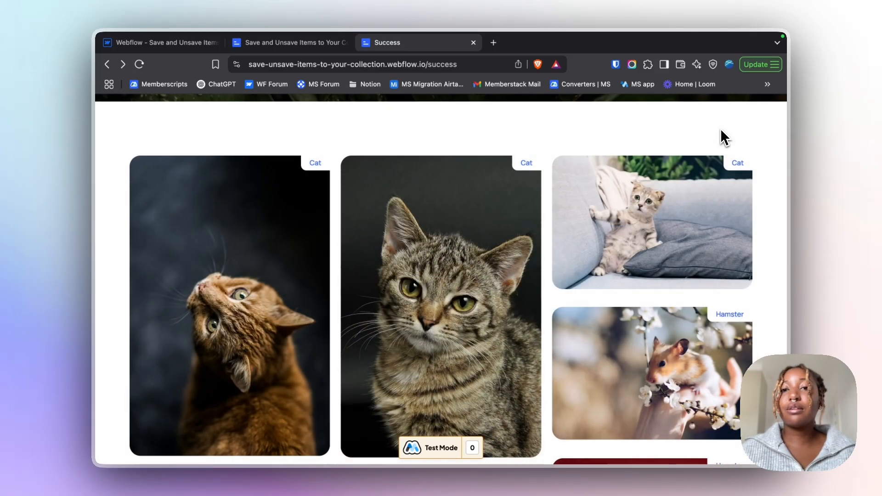
# Step: Go to the My Collections page, open the saved hamster photo, and download it
pyautogui.scroll(-1, 633, 175)
pyautogui.scroll(10, 632, 179)
pyautogui.click(614, 114)
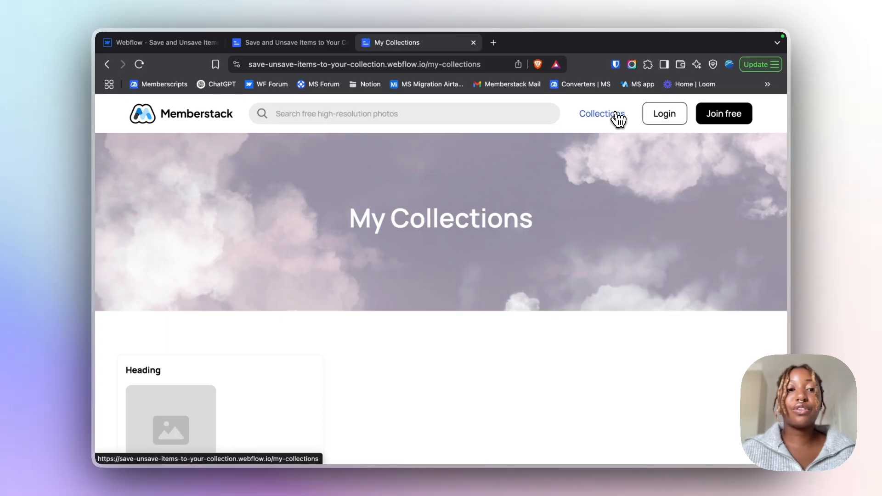
pyautogui.scroll(-1, 601, 243)
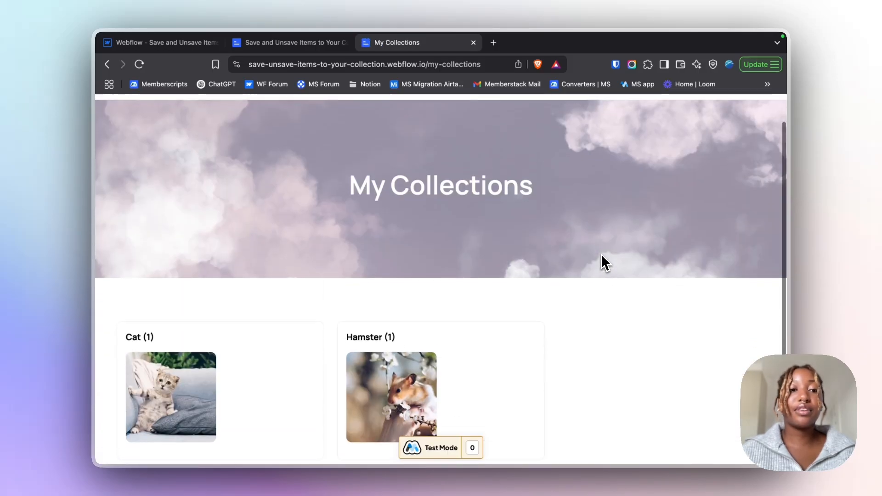
pyautogui.click(430, 425)
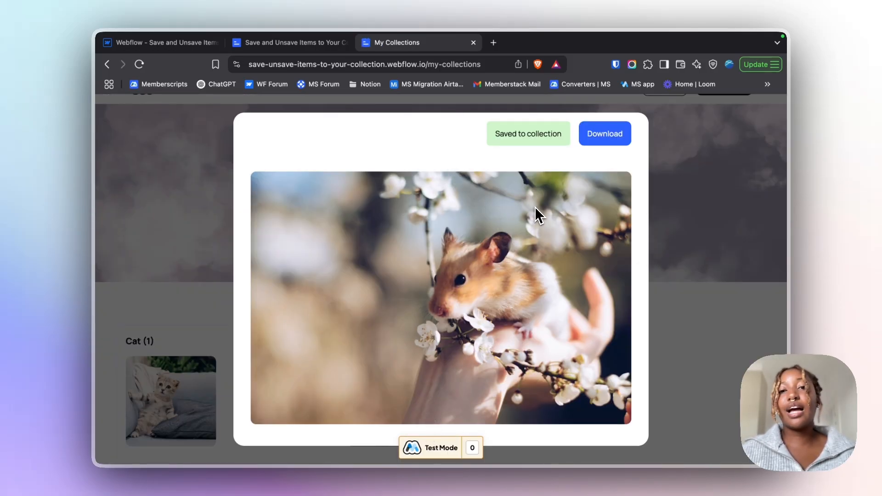
pyautogui.click(601, 135)
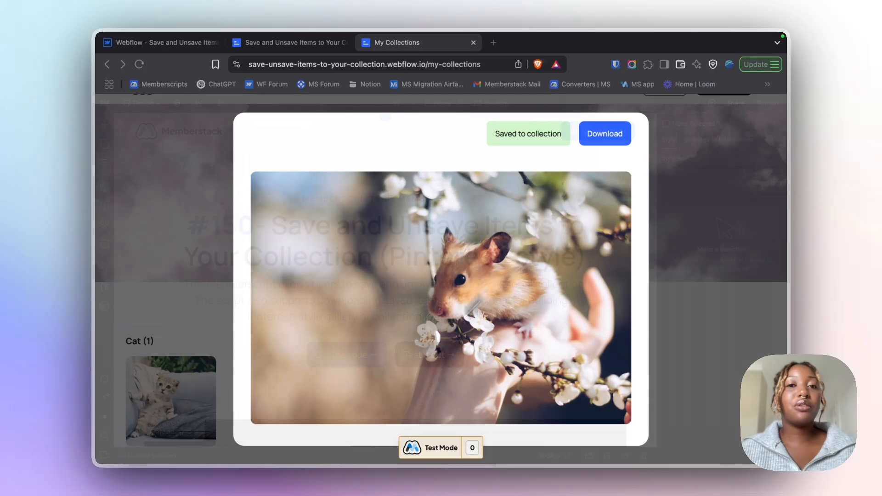
# Step: Switch to the Webflow project and examine the custom code before the closing body tag in the Success page settings
pyautogui.click(162, 45)
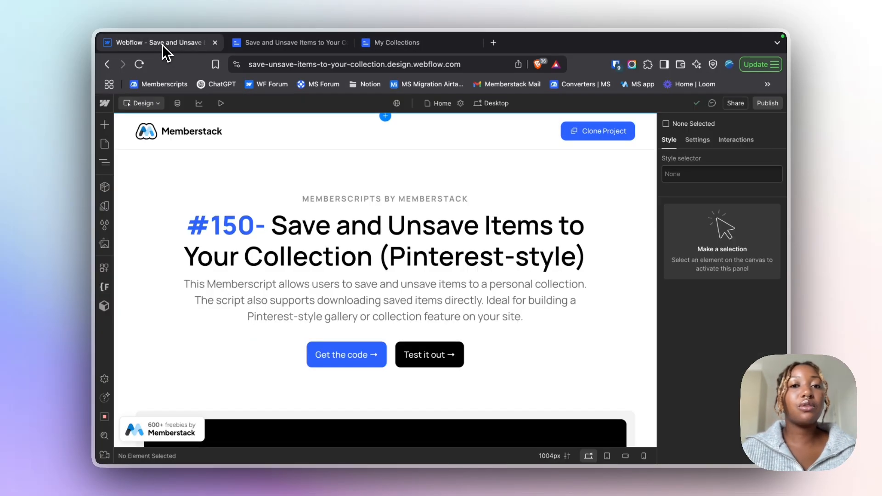
pyautogui.click(104, 146)
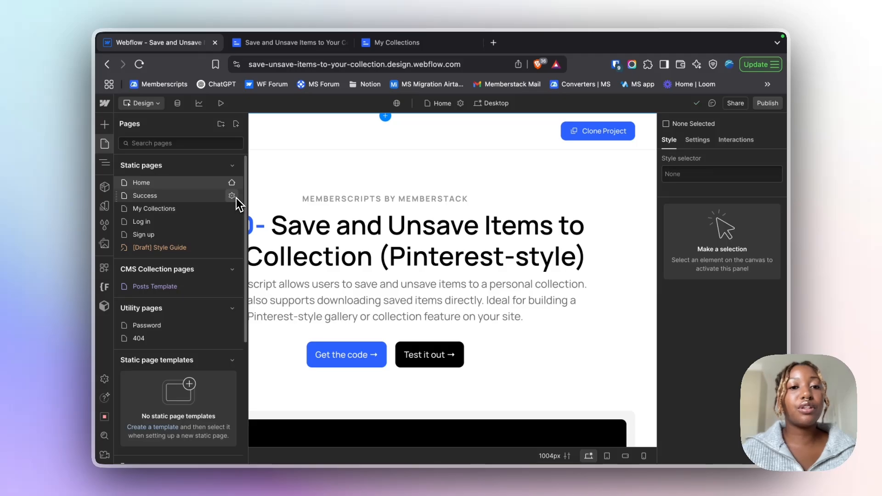
pyautogui.click(235, 197)
pyautogui.scroll(-6, 565, 248)
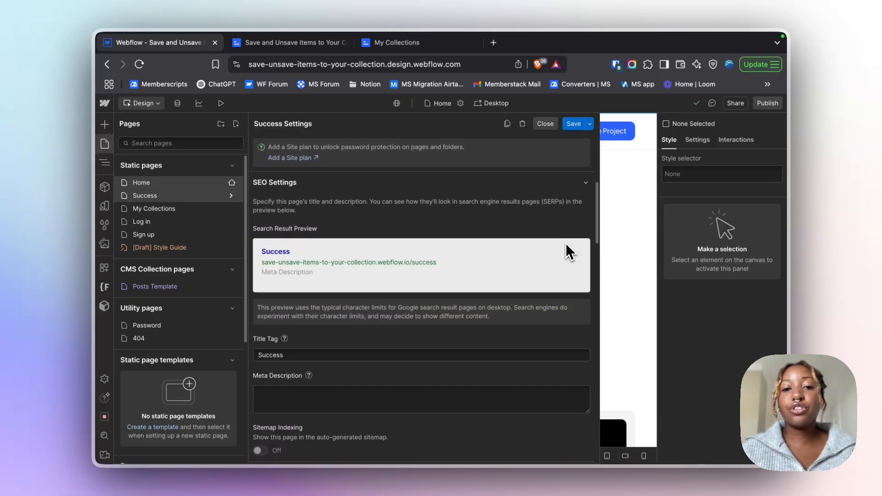
pyautogui.scroll(-20, 566, 248)
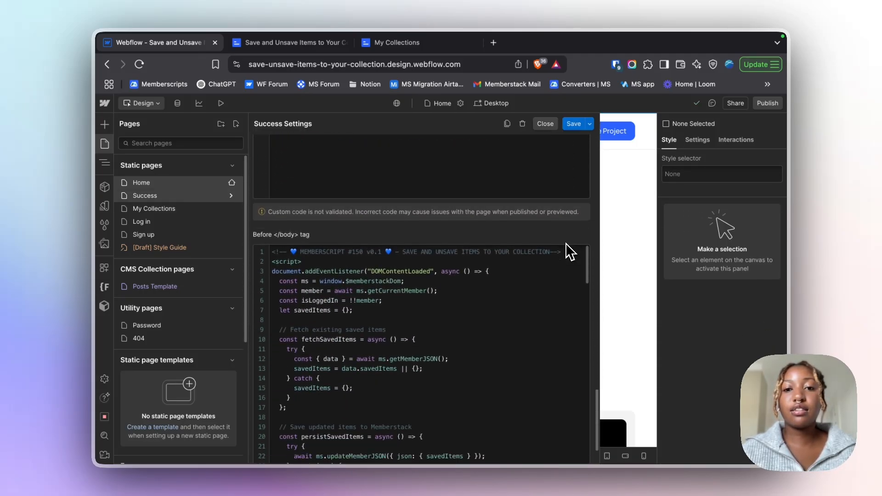
pyautogui.scroll(-2, 566, 243)
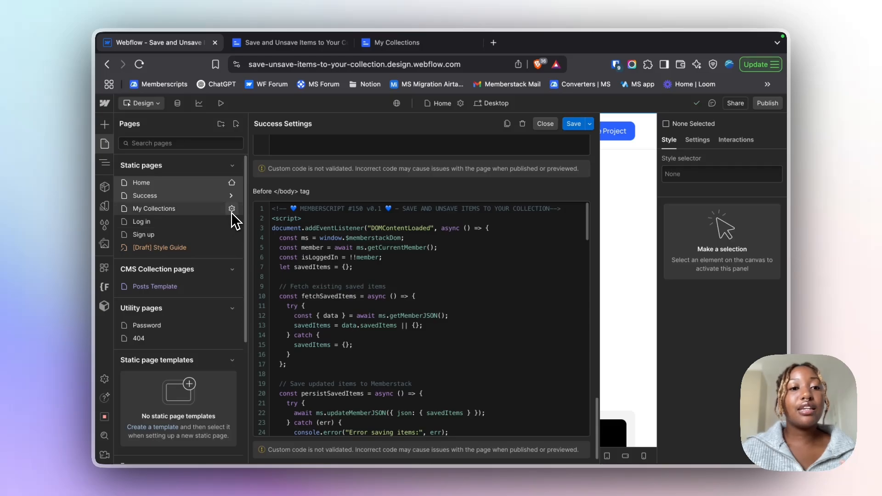
# Step: Examine the part 2 script before the closing body tag in the My Collections page settings
pyautogui.click(232, 209)
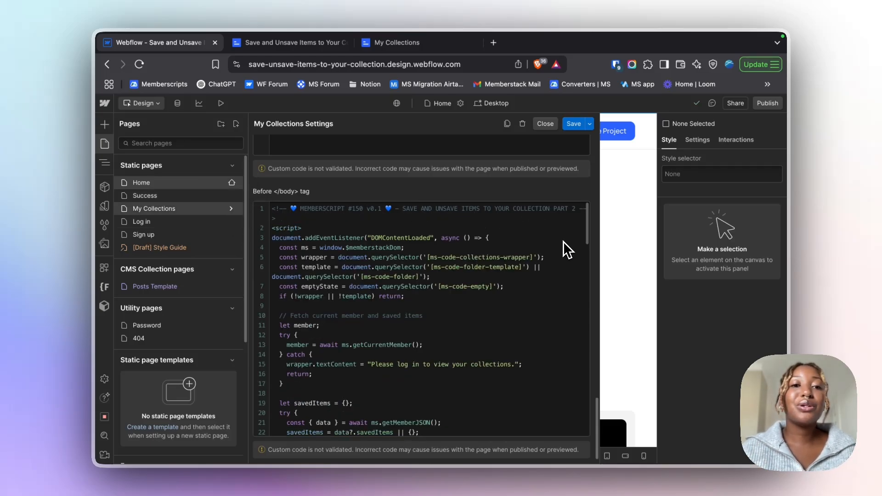
pyautogui.scroll(-3, 563, 241)
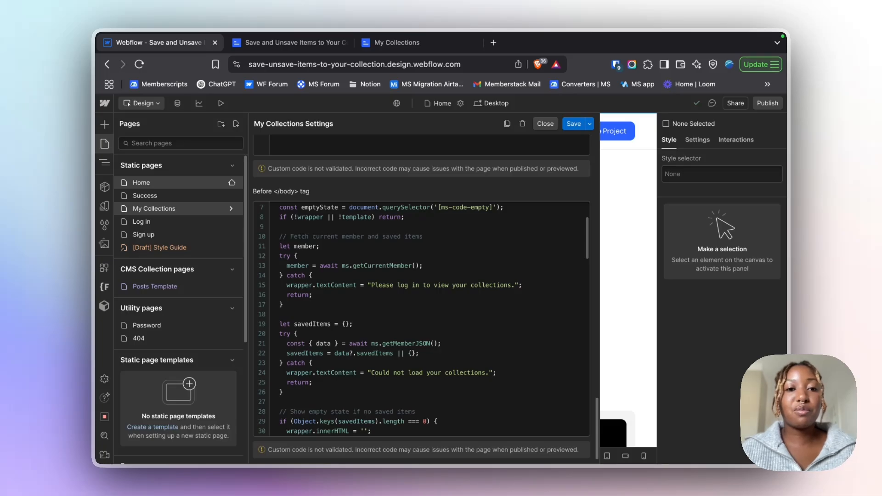
pyautogui.scroll(-1, 567, 250)
pyautogui.scroll(4, 374, 400)
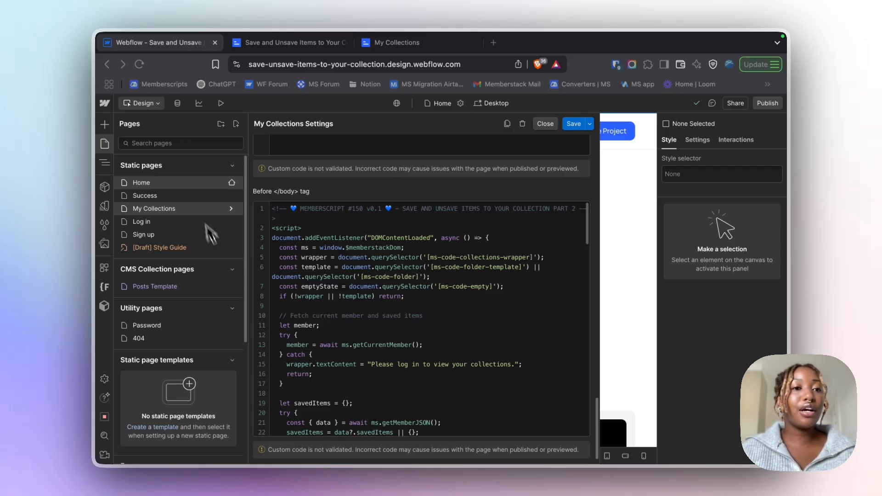
# Step: Close the page settings and review the collection fields of the Posts CMS collection
pyautogui.click(98, 146)
pyautogui.click(104, 146)
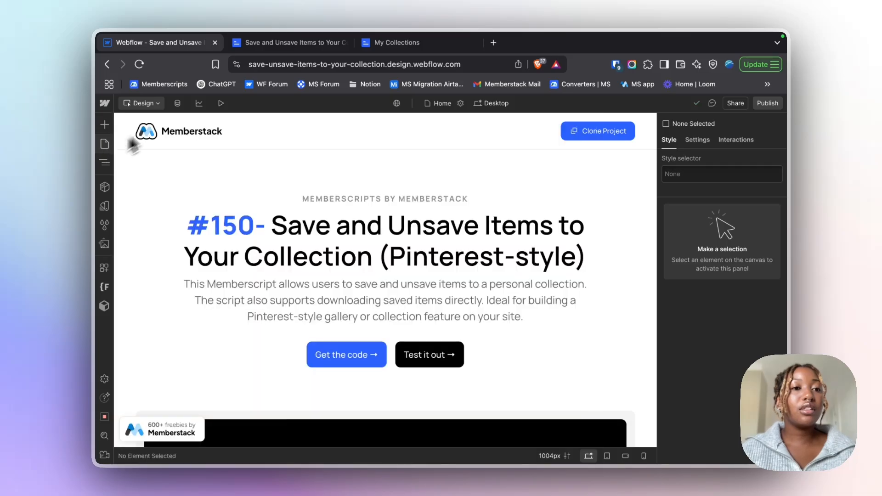
pyautogui.click(178, 103)
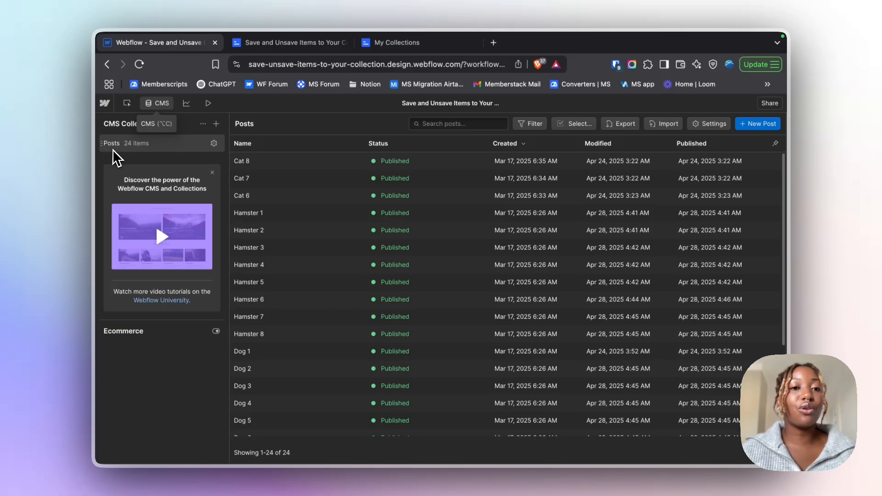
pyautogui.click(214, 143)
pyautogui.scroll(-3, 271, 340)
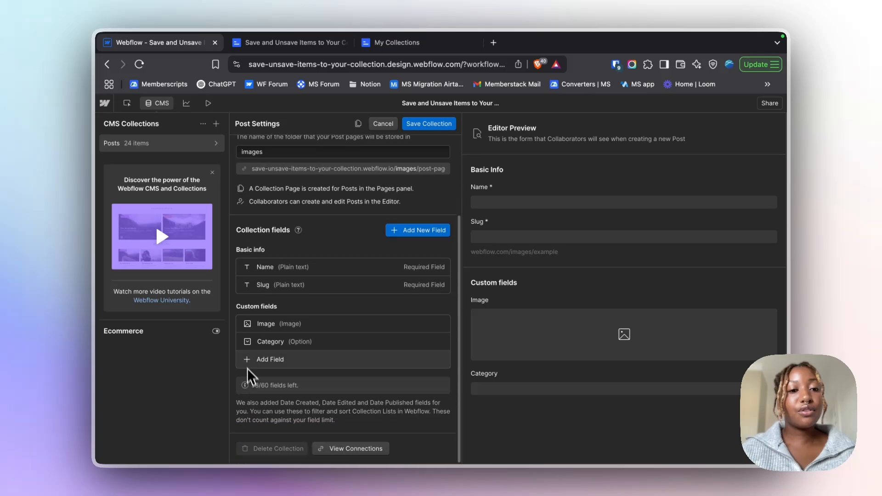
# Step: Open the Cat 6 post and review its image and Category option
pyautogui.click(197, 144)
pyautogui.click(596, 197)
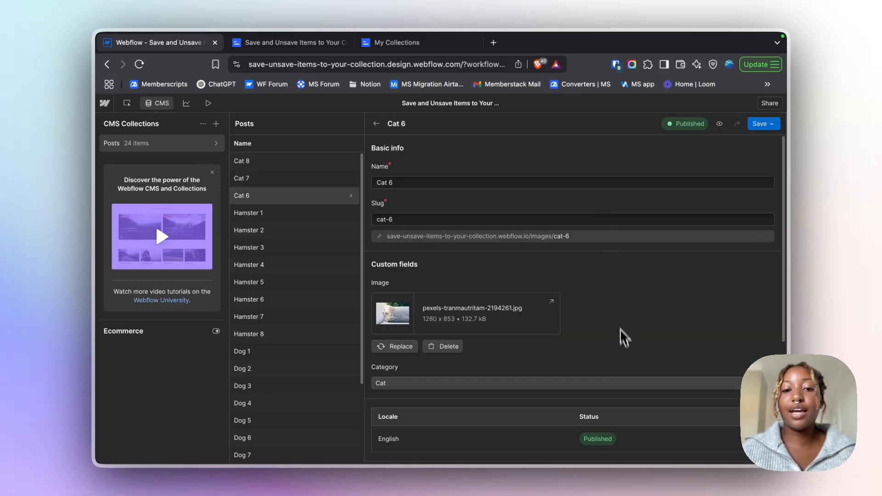
pyautogui.scroll(-5, 622, 335)
pyautogui.scroll(3, 618, 305)
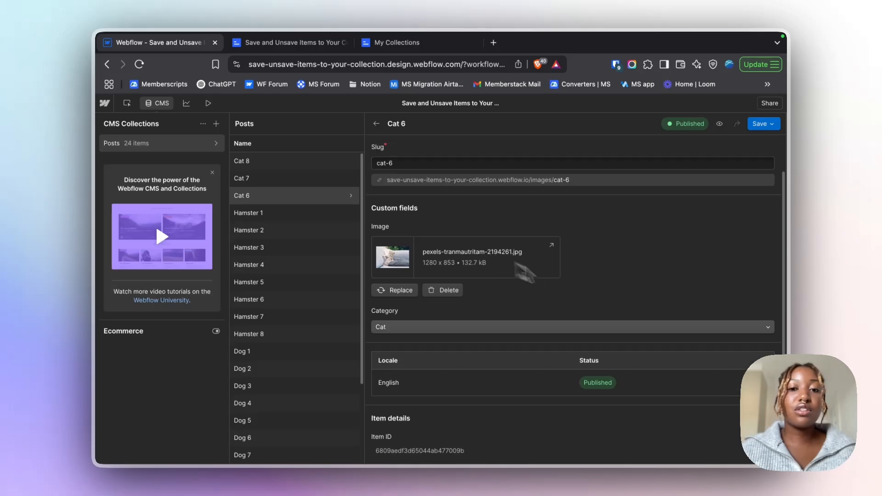
pyautogui.click(648, 328)
pyautogui.click(618, 368)
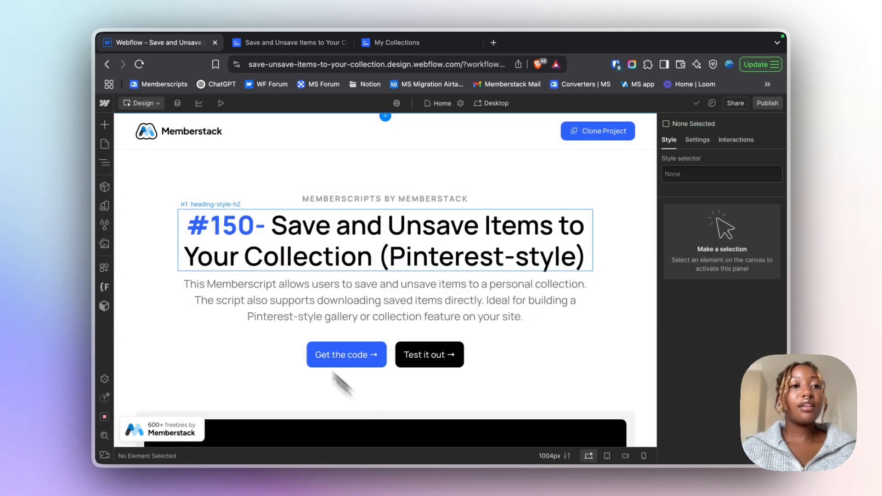
# Step: Open the Success page in the designer and inspect the gallery's Collection List Wrapper and its Grid in the element structure
pyautogui.click(102, 141)
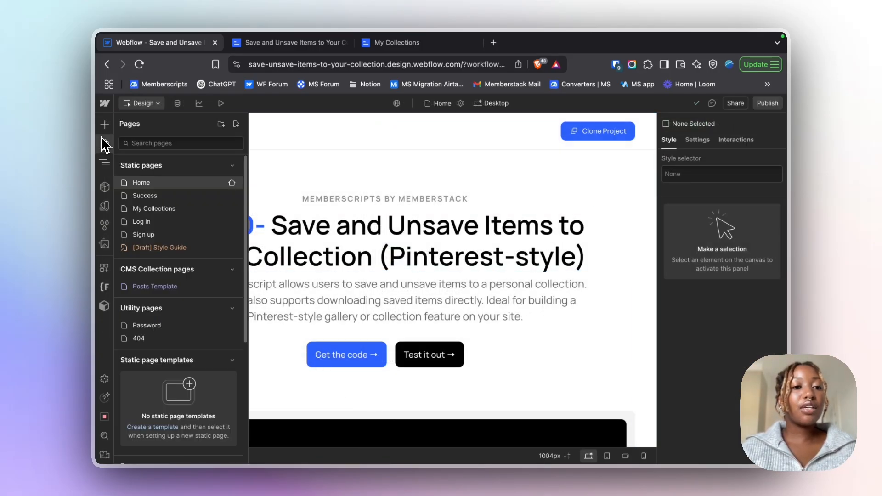
pyautogui.click(164, 196)
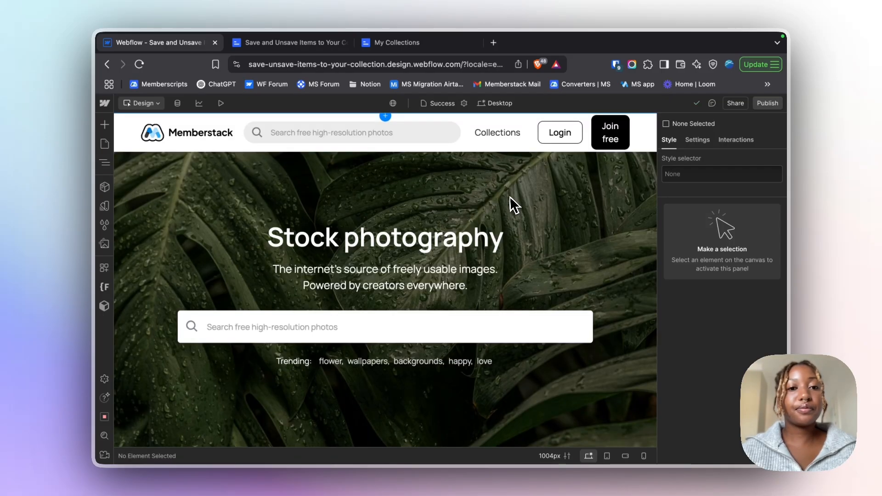
pyautogui.scroll(-5, 604, 319)
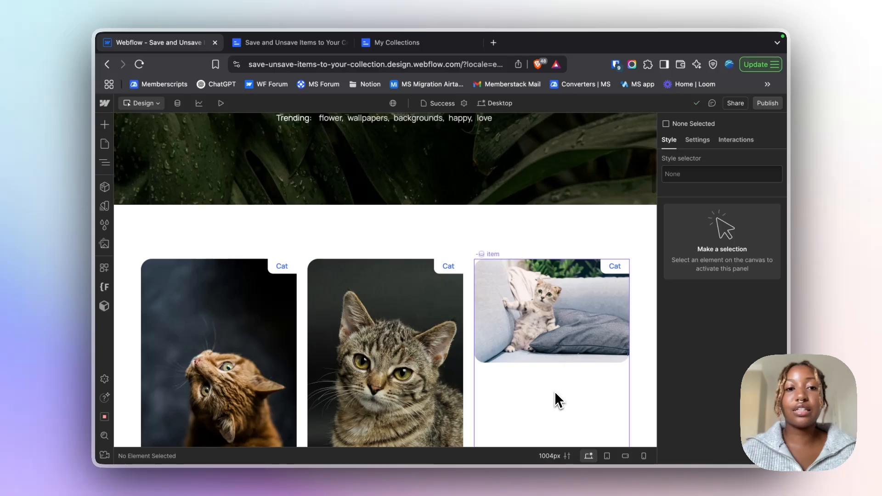
pyautogui.click(105, 164)
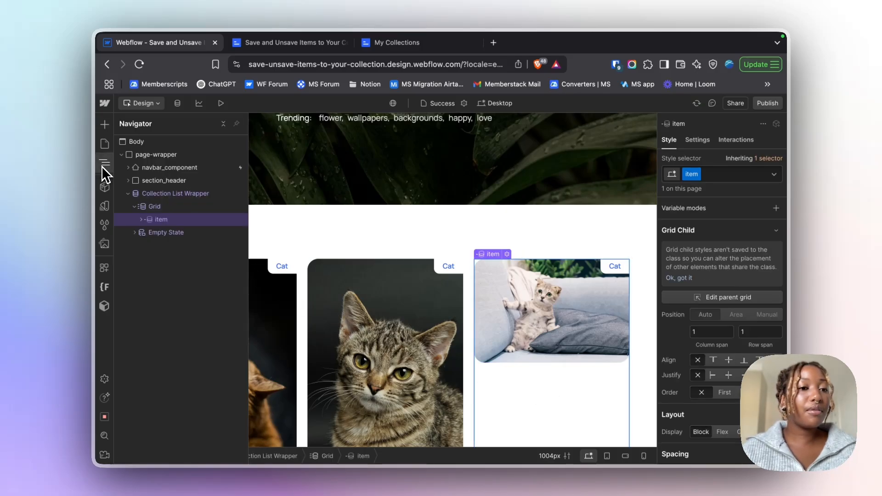
pyautogui.click(163, 195)
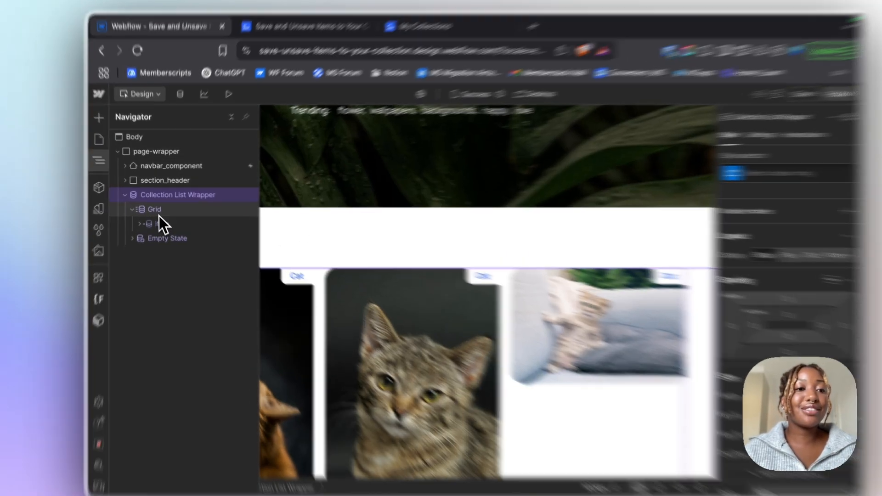
pyautogui.click(160, 210)
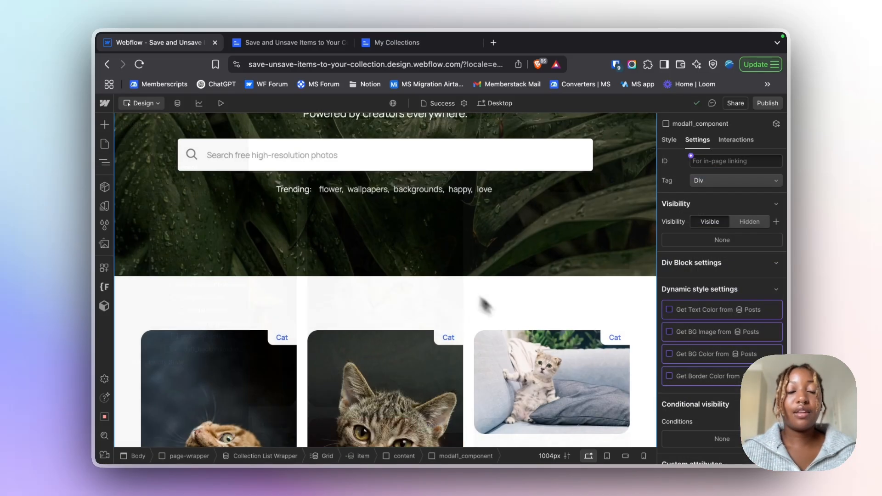
# Step: Select the gallery's collection item and open its ms-code-save-item custom attribute
pyautogui.scroll(-3, 575, 314)
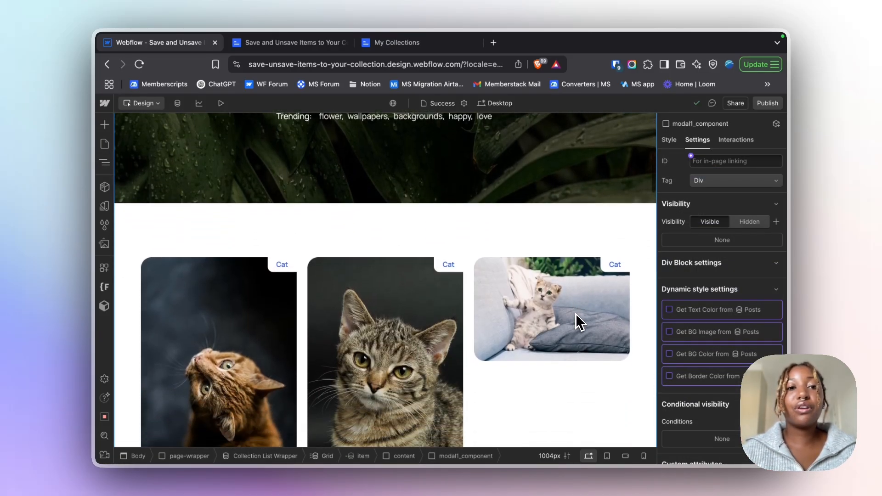
pyautogui.scroll(-3, 575, 317)
pyautogui.click(558, 306)
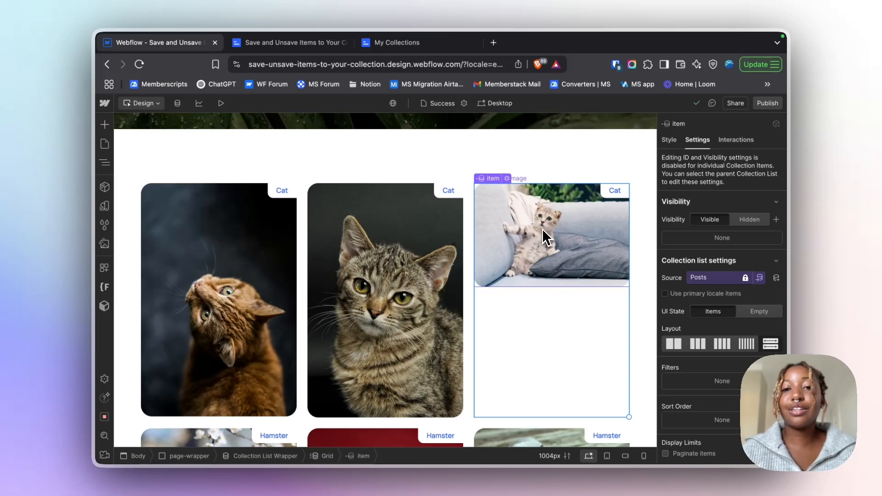
pyautogui.scroll(-3, 728, 356)
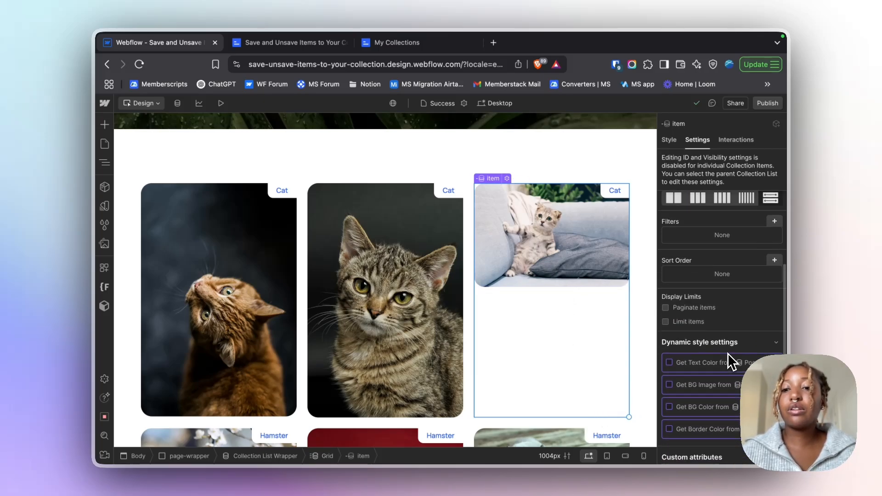
pyautogui.scroll(-4, 728, 363)
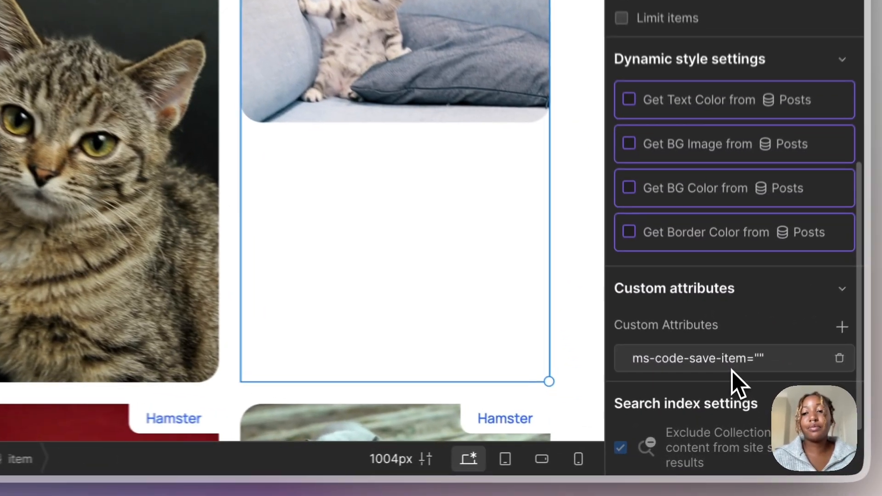
pyautogui.click(721, 406)
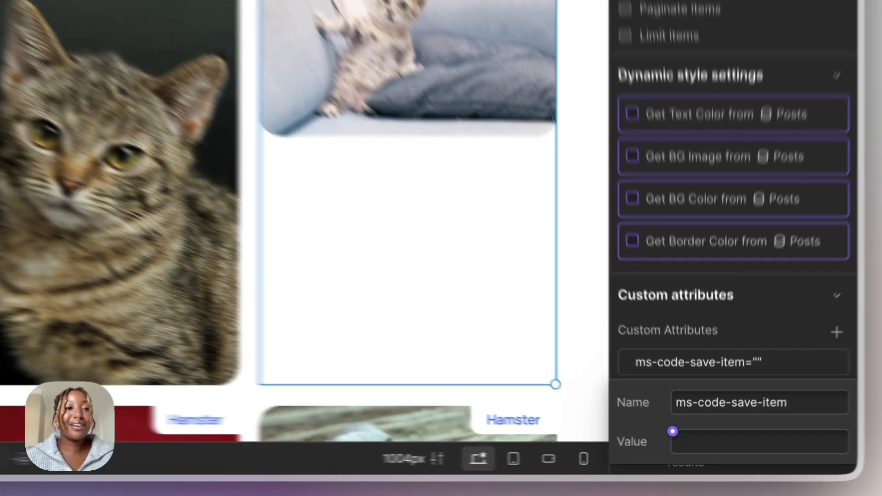
# Step: Select modal1_component inside the gallery item and set its display to Flex
pyautogui.click(38, 135)
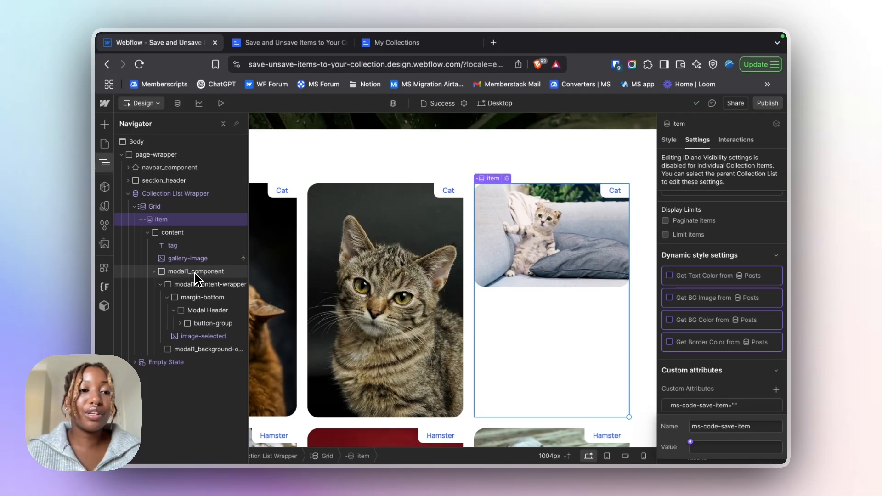
pyautogui.click(195, 271)
pyautogui.click(669, 140)
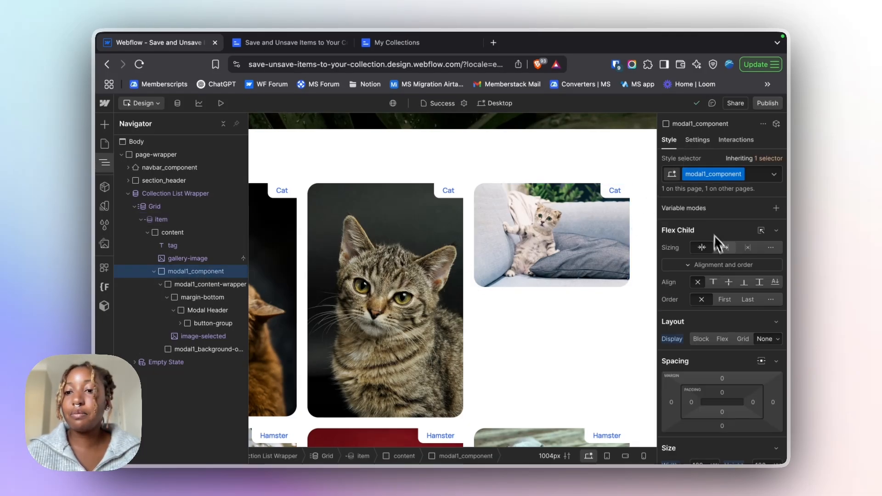
pyautogui.click(726, 344)
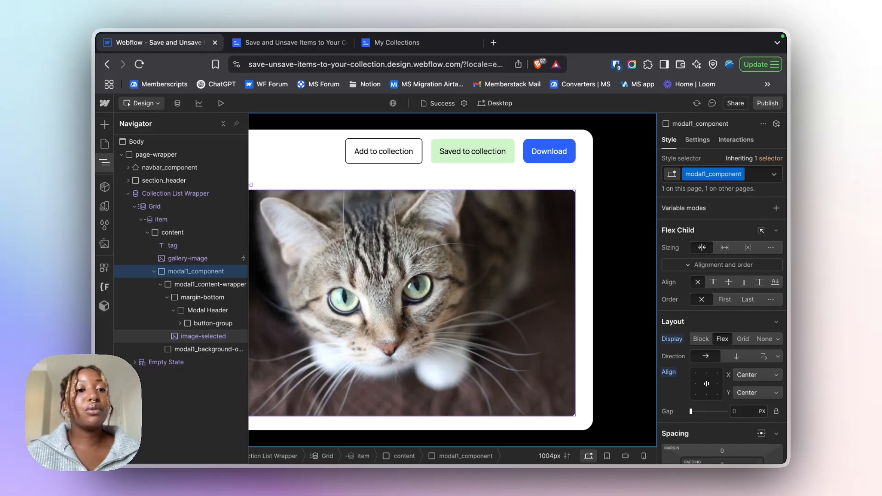
# Step: Select the modal's button-group and open its ms-code-save-item custom attribute
pyautogui.click(519, 160)
pyautogui.click(519, 159)
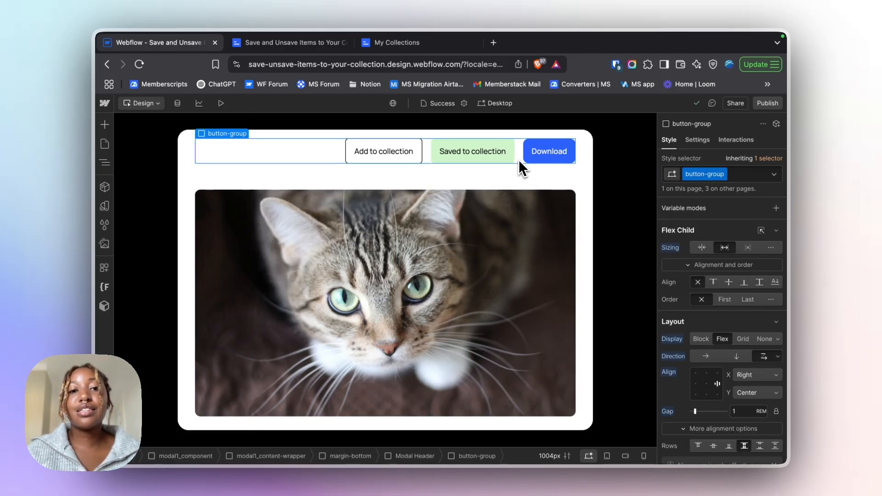
pyautogui.click(699, 140)
pyautogui.scroll(-3, 719, 322)
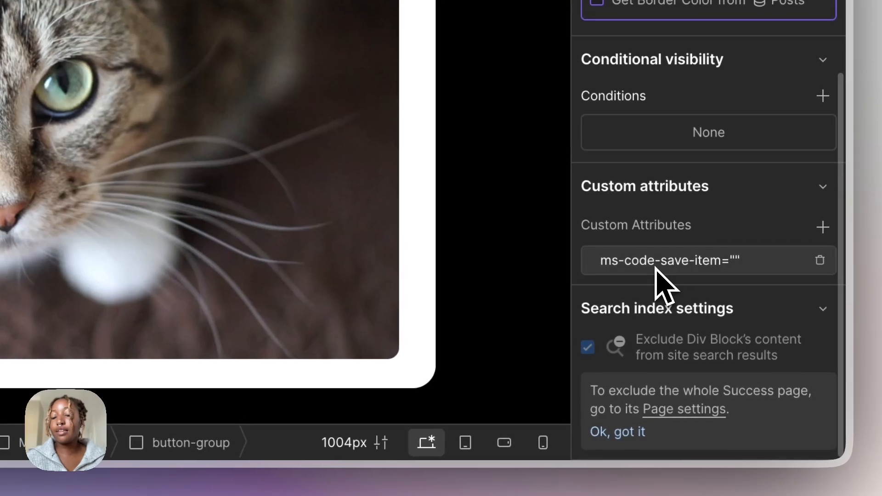
pyautogui.click(672, 271)
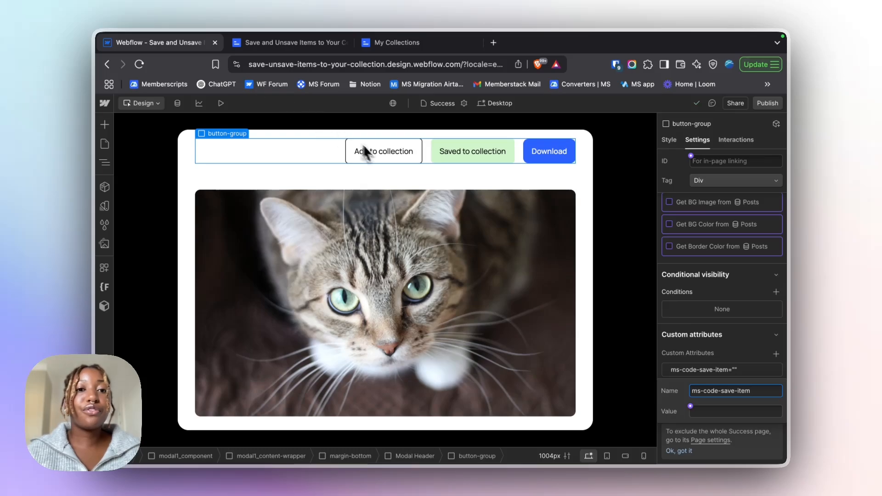
# Step: Select the Add to collection button and review its ms-code-save, ms-code-category and ms-code-add-button custom attributes
pyautogui.click(411, 156)
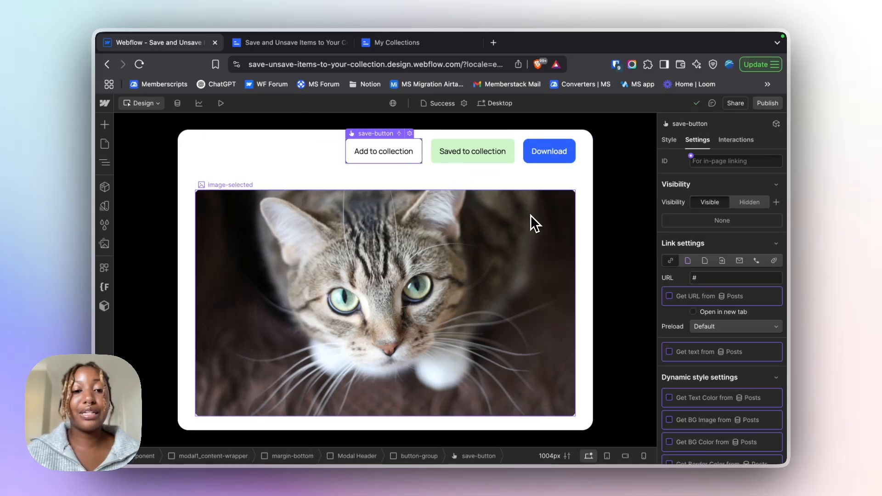
pyautogui.scroll(-10, 740, 242)
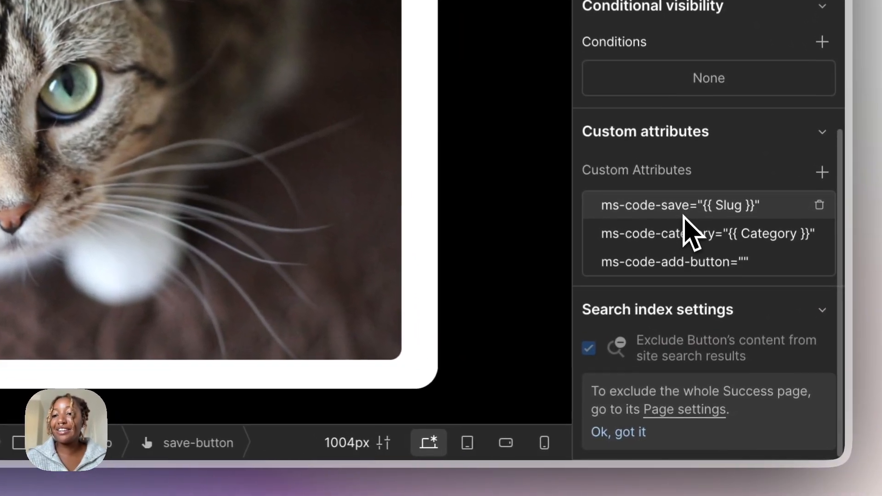
pyautogui.click(688, 235)
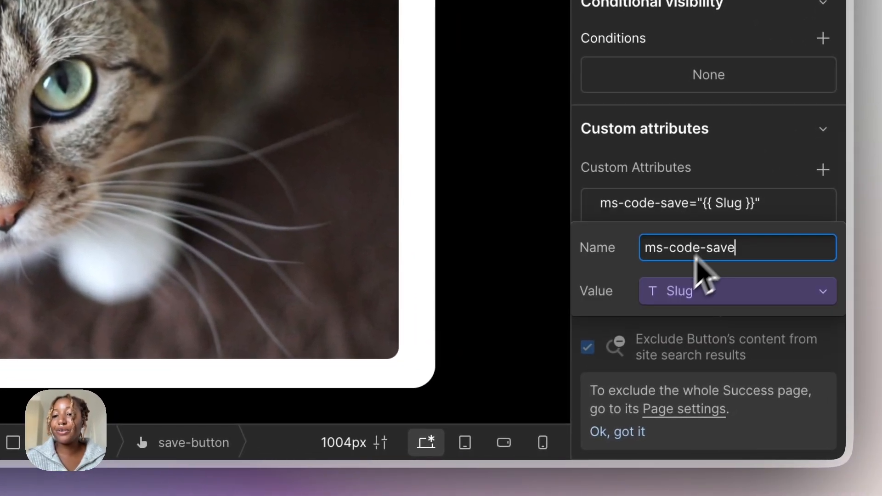
pyautogui.click(704, 176)
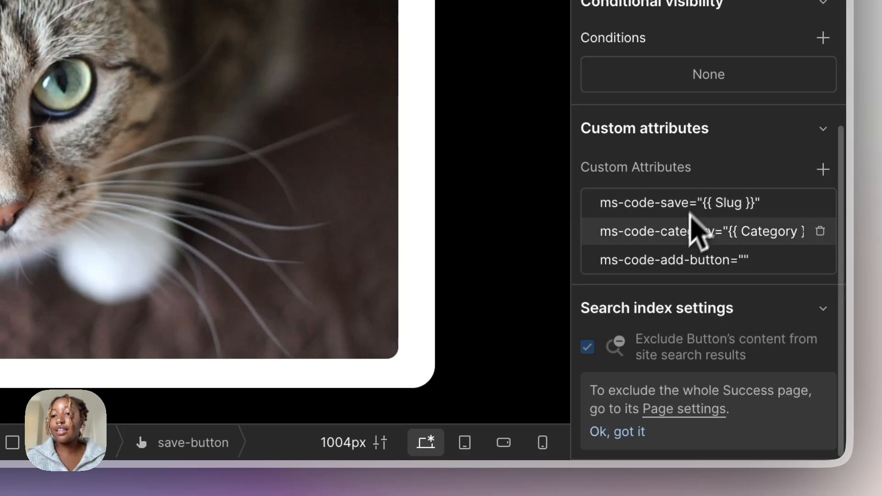
pyautogui.click(696, 240)
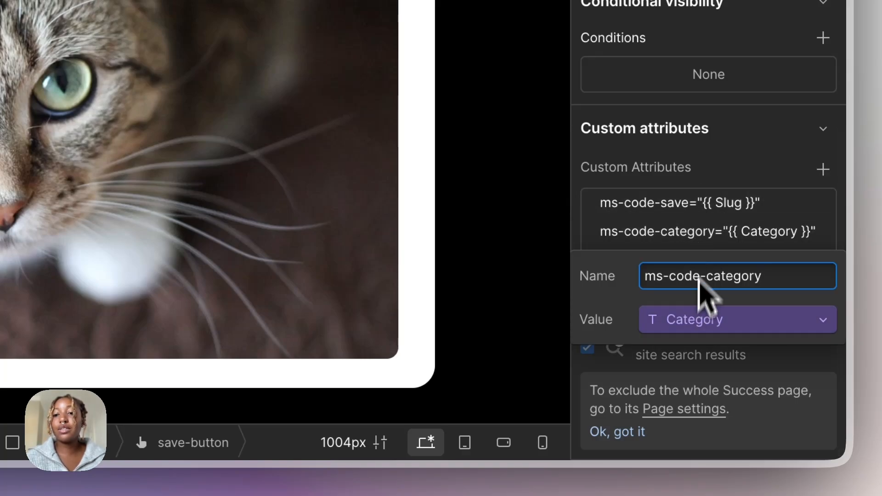
pyautogui.click(702, 231)
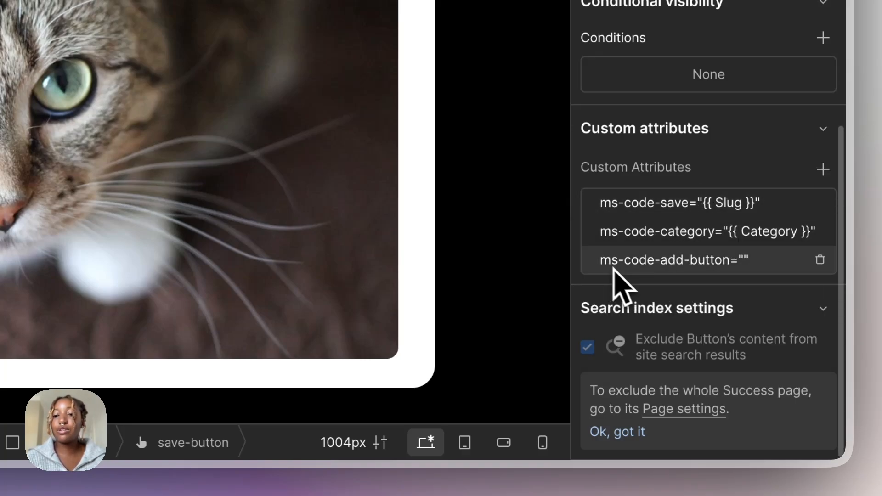
pyautogui.click(698, 271)
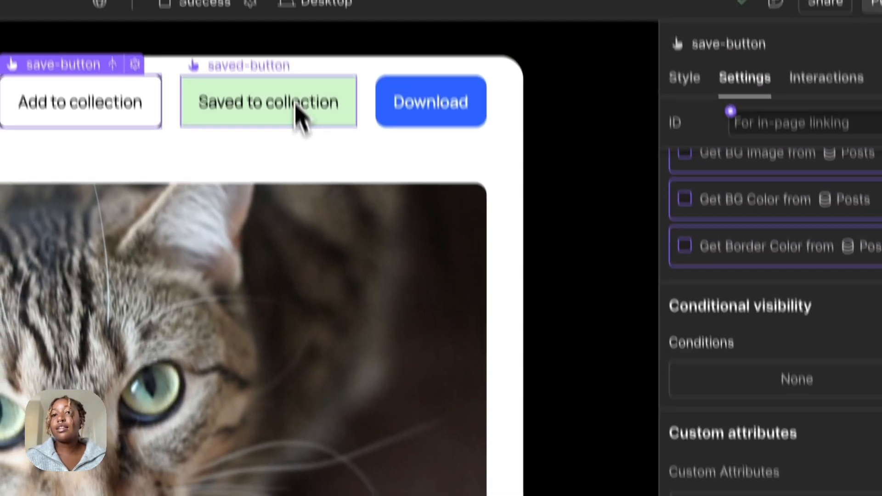
# Step: Select the Saved to collection button and review its ms-code-unsave, ms-code-category and ms-code-unsave-button custom attributes
pyautogui.click(299, 112)
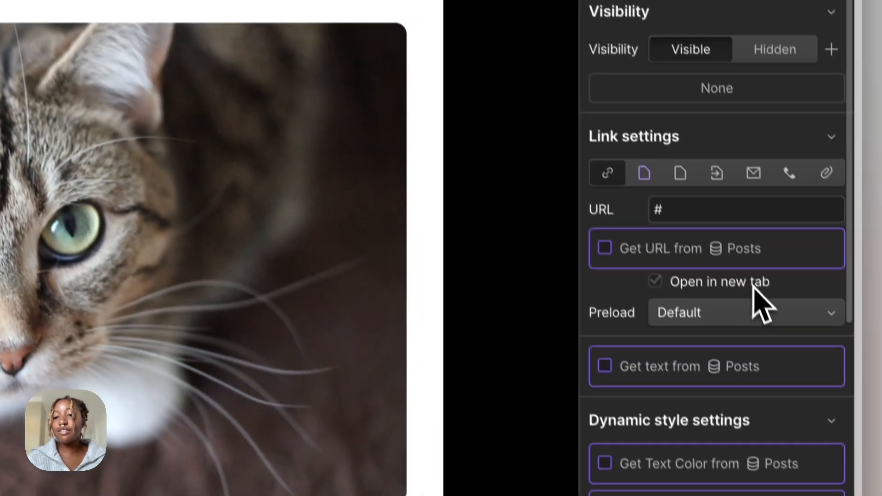
pyautogui.scroll(-10, 754, 291)
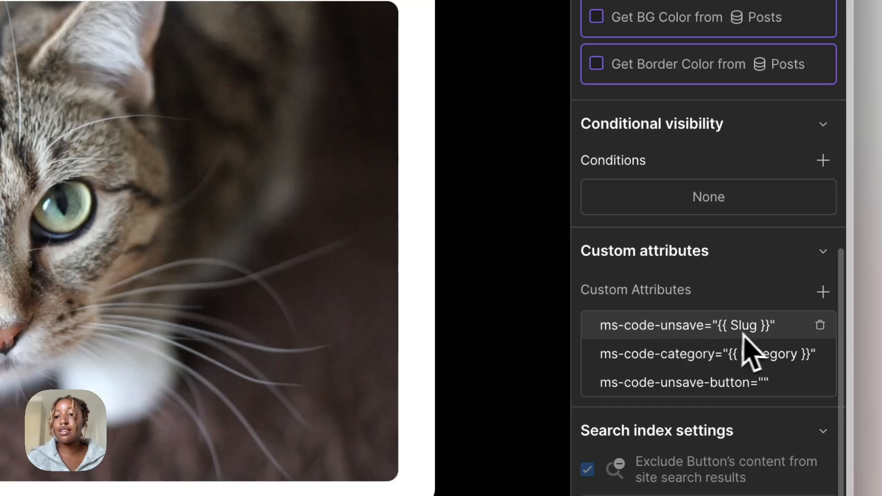
pyautogui.click(746, 334)
pyautogui.click(660, 325)
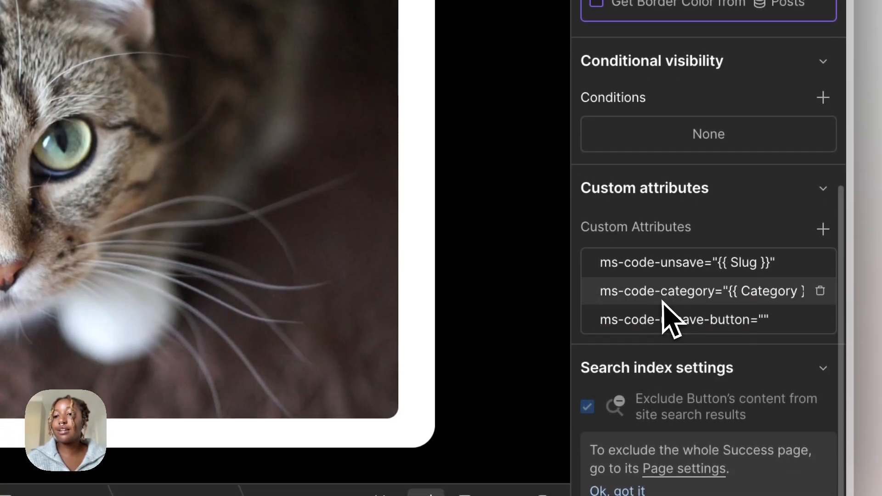
pyautogui.click(662, 301)
pyautogui.click(682, 219)
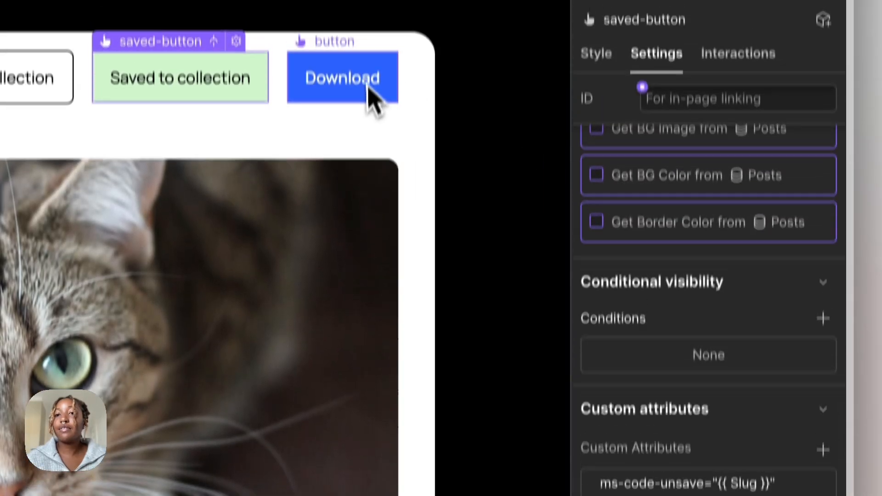
# Step: Select the Download button and inspect its ms-code-download and ms-code-download-button custom attributes
pyautogui.click(366, 87)
pyautogui.scroll(-10, 627, 276)
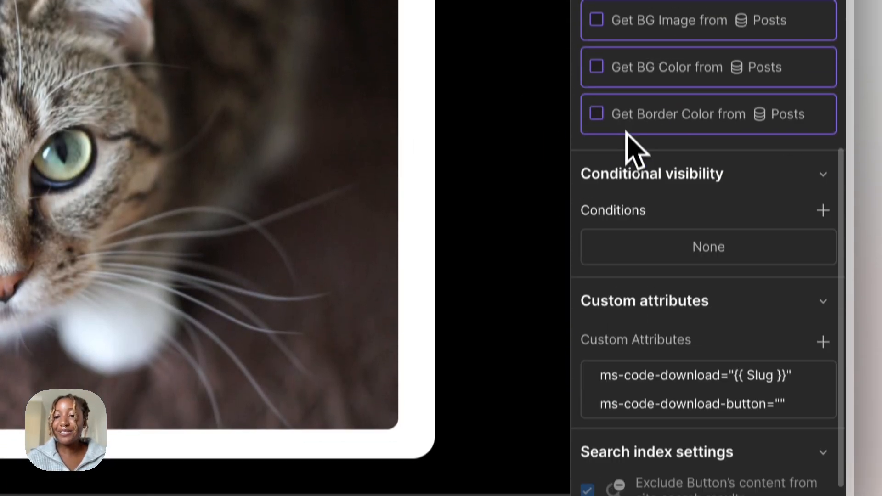
pyautogui.click(630, 296)
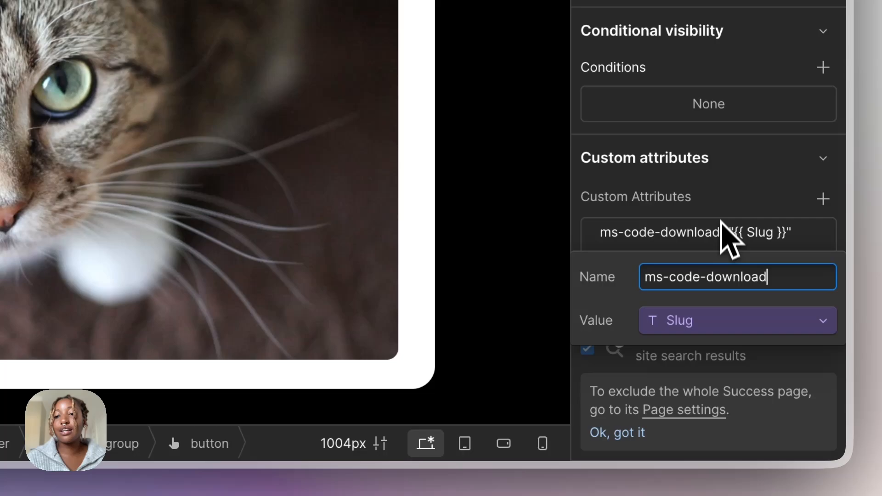
pyautogui.click(721, 275)
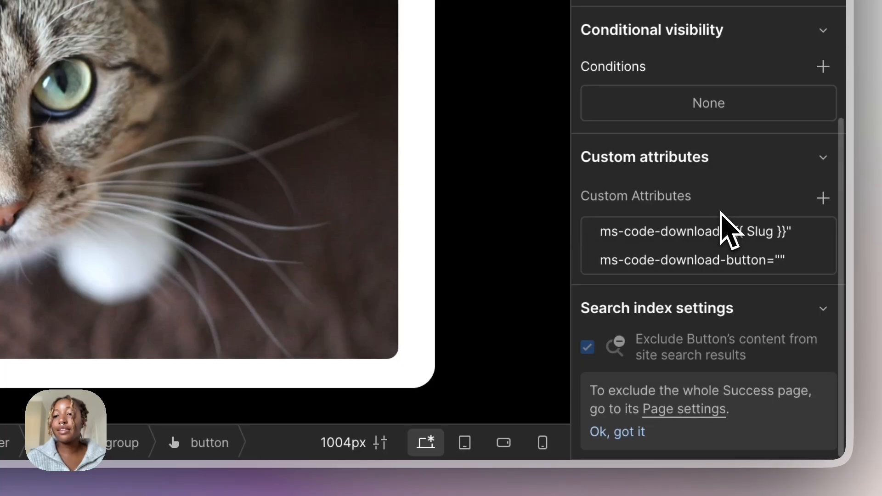
pyautogui.click(658, 268)
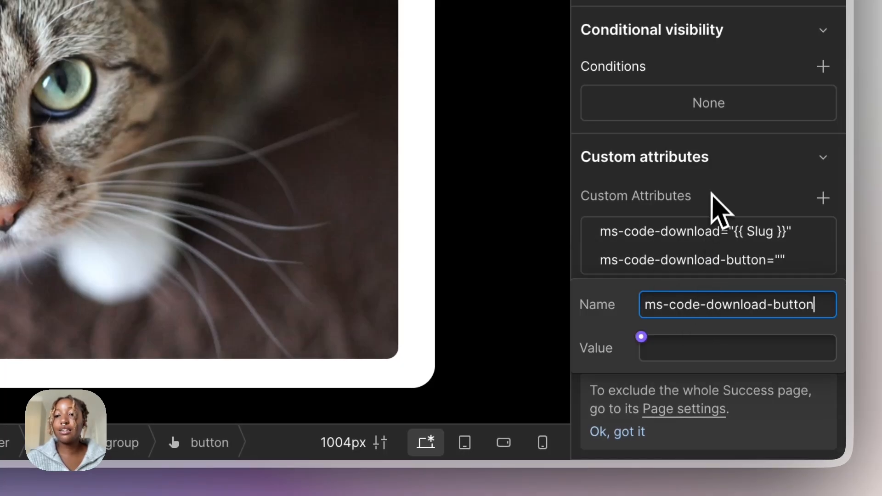
pyautogui.click(718, 207)
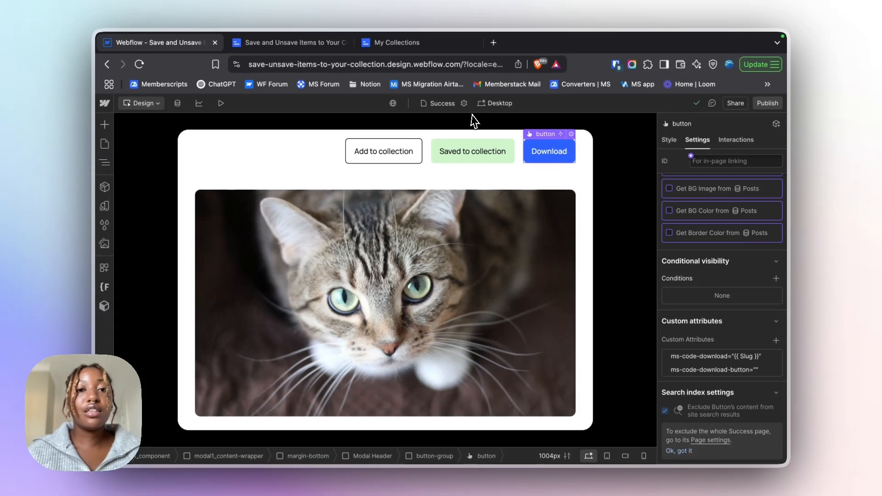
# Step: Expand the hide block within the button-group, select its Image and review the image's settings and ms-code-image attribute
pyautogui.click(326, 152)
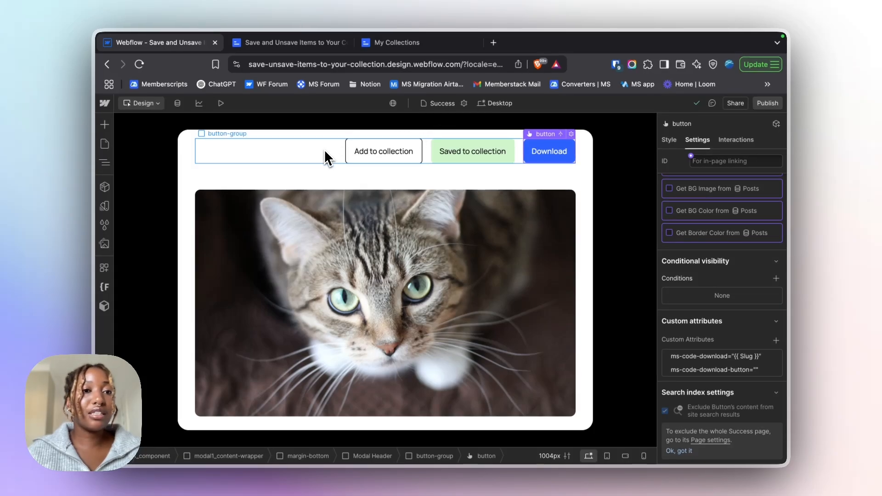
pyautogui.click(104, 162)
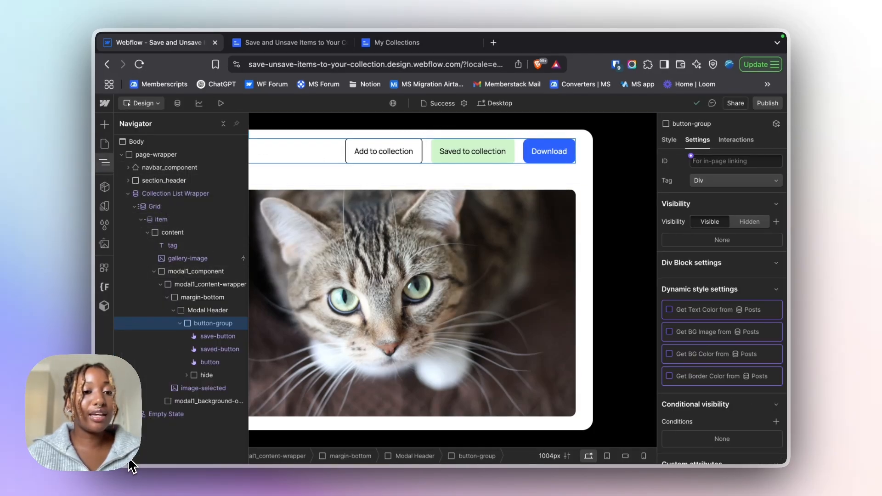
pyautogui.click(208, 376)
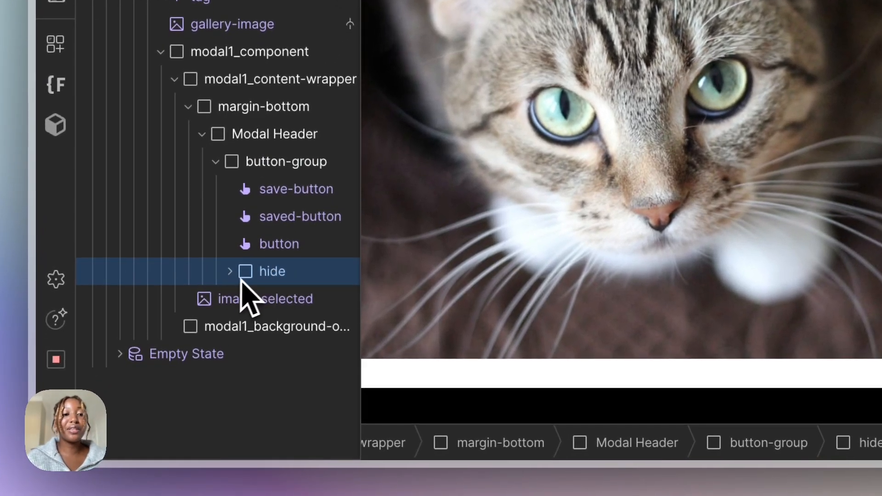
pyautogui.click(231, 277)
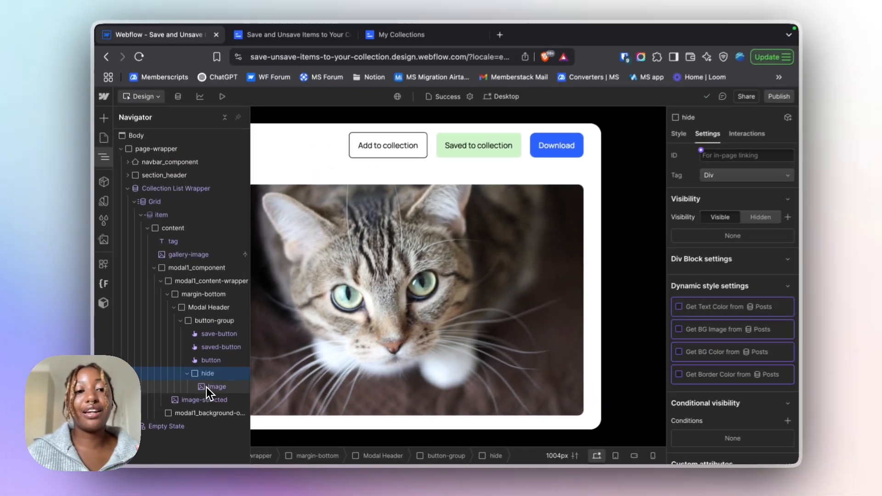
pyautogui.click(270, 299)
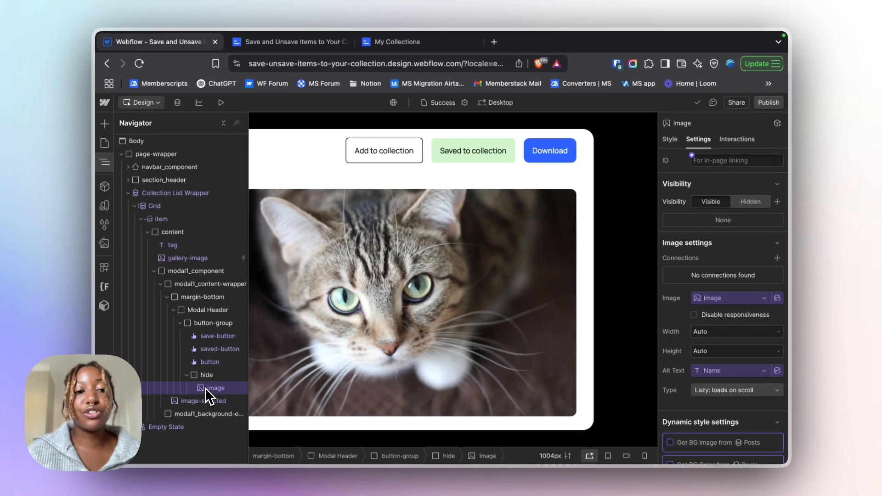
pyautogui.scroll(-5, 701, 356)
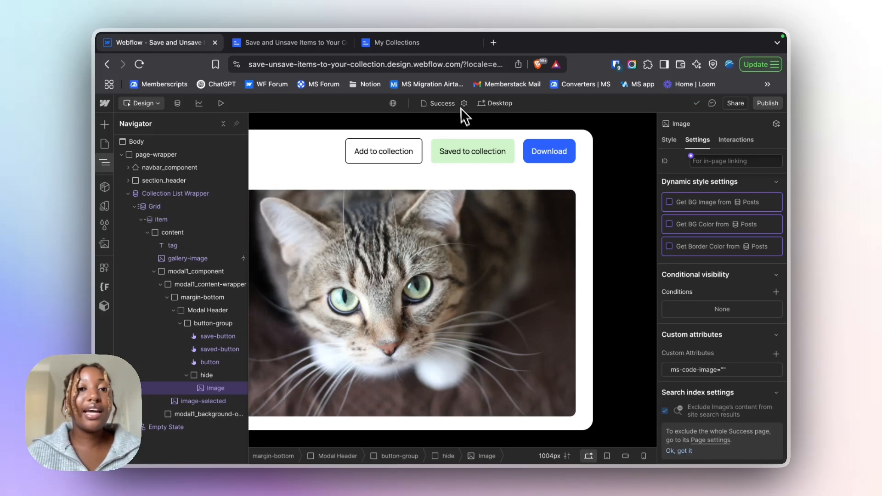
# Step: Select the modal's large image-selected element and review its image settings and custom attributes
pyautogui.click(299, 268)
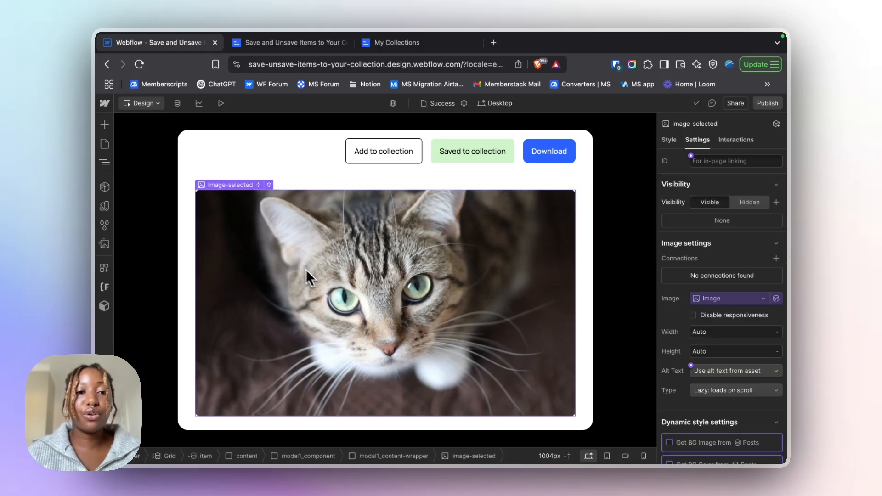
pyautogui.scroll(-5, 734, 345)
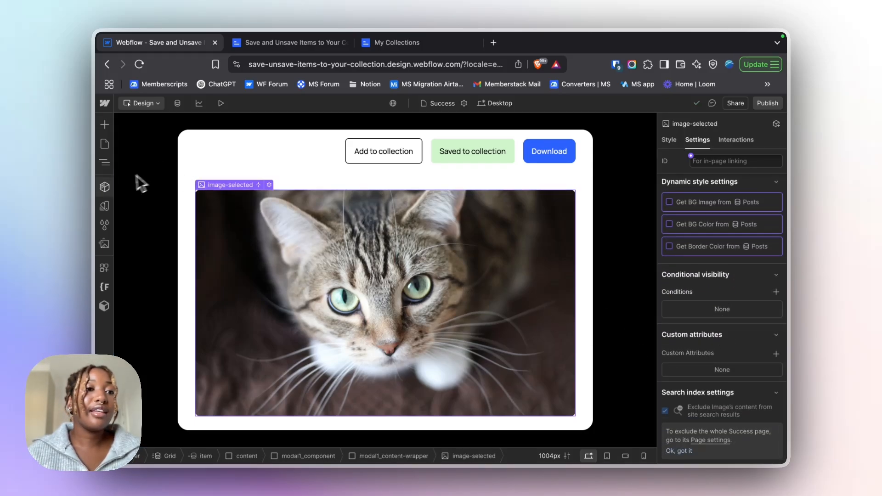
pyautogui.scroll(5, 751, 323)
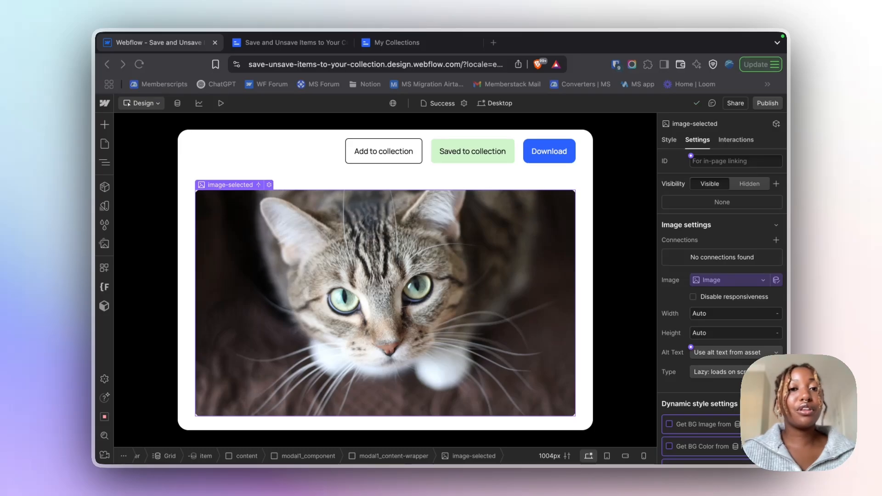
# Step: Open the My Collections page in the designer and select the modal's content wrapper
pyautogui.click(105, 144)
pyautogui.click(171, 210)
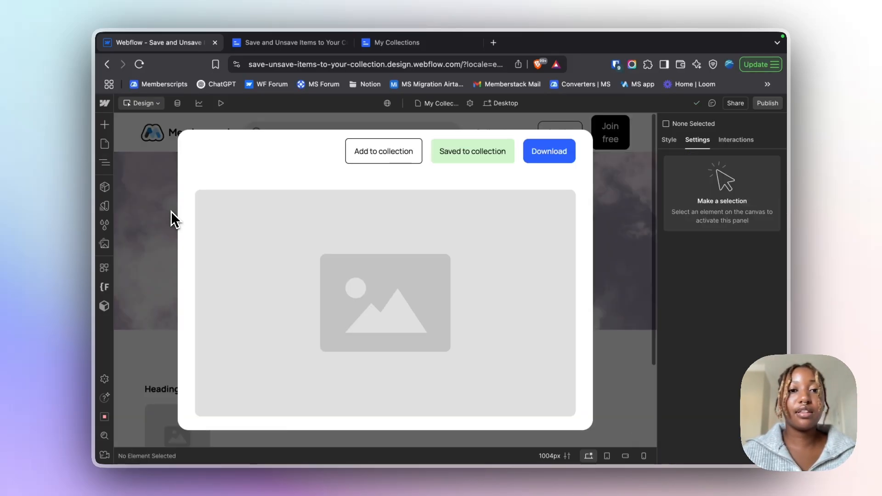
pyautogui.click(194, 168)
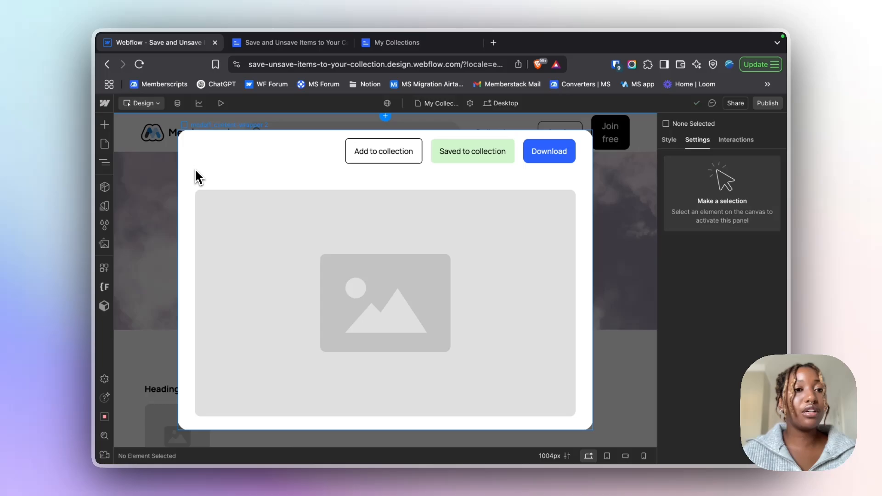
# Step: Hide the modal on the My Collections page by setting modal1_component's display to None
pyautogui.click(105, 164)
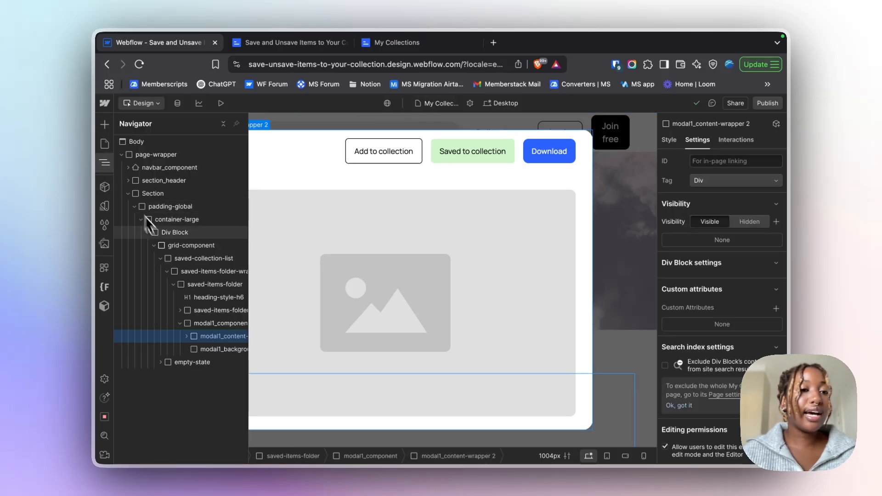
pyautogui.click(216, 325)
pyautogui.click(668, 140)
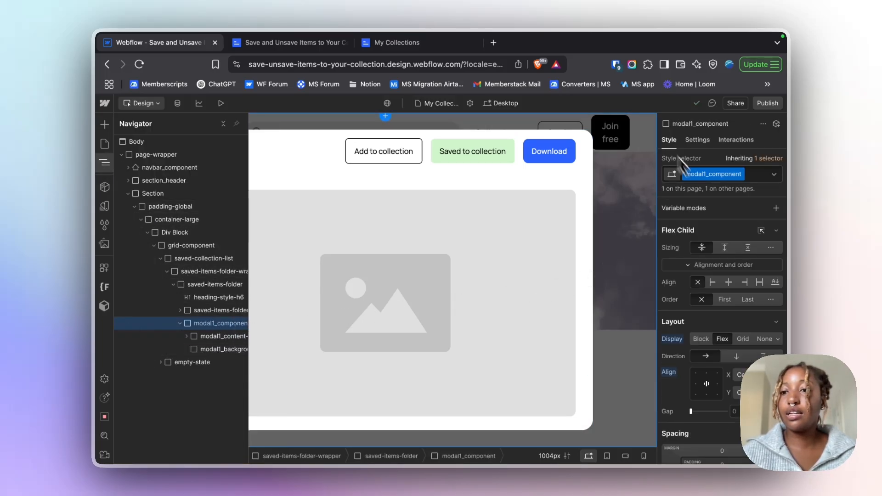
pyautogui.click(764, 338)
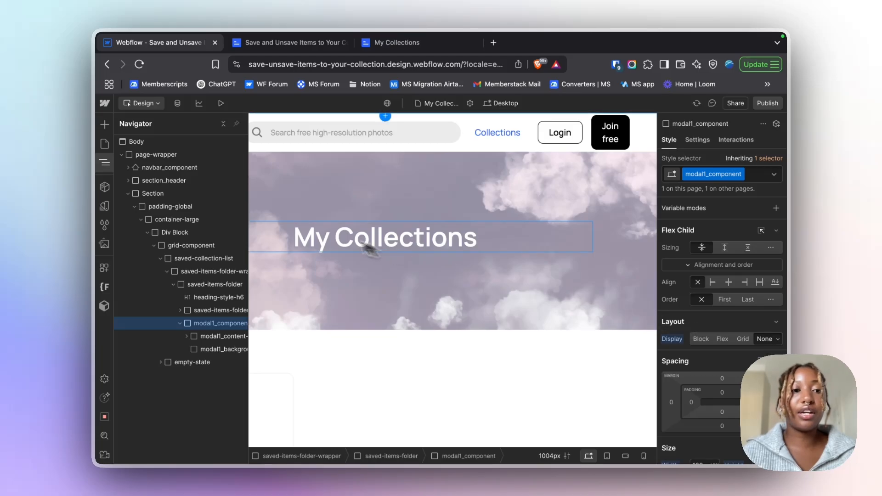
pyautogui.click(105, 164)
# Step: Select the saved-collection-list grid and inspect its ms-code-collections-wrapper custom attribute
pyautogui.scroll(-4, 220, 212)
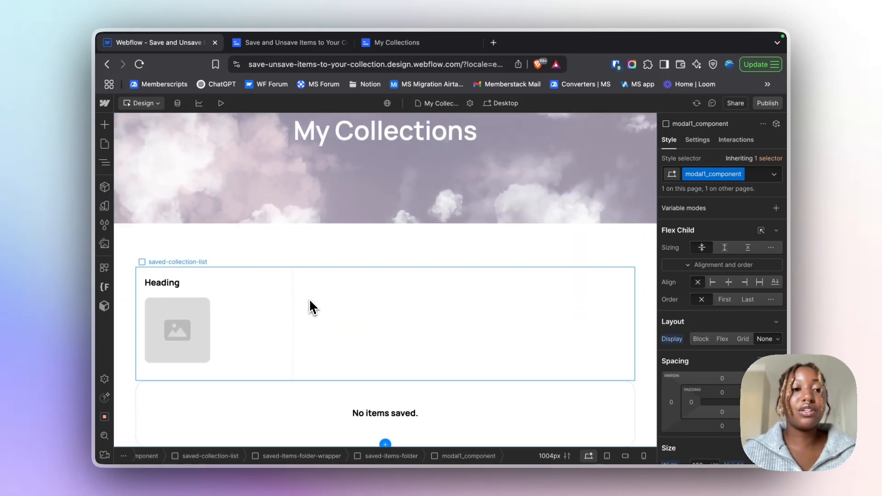
pyautogui.click(308, 298)
pyautogui.click(101, 164)
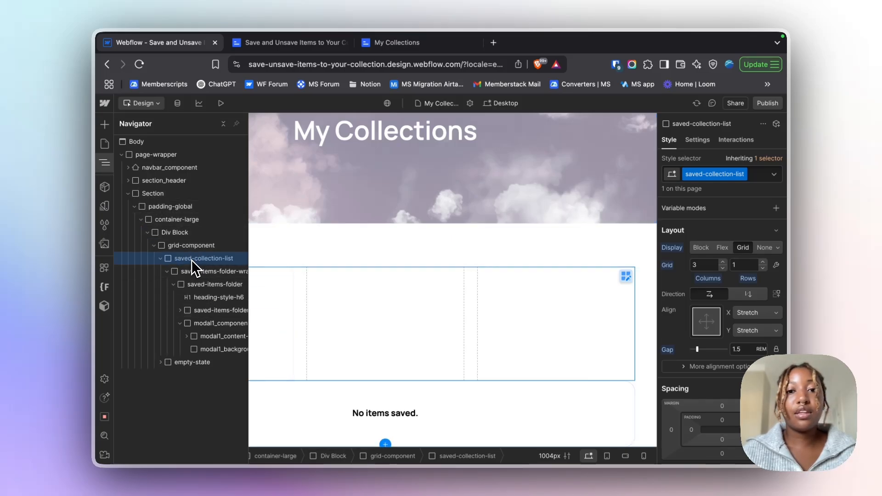
pyautogui.click(696, 140)
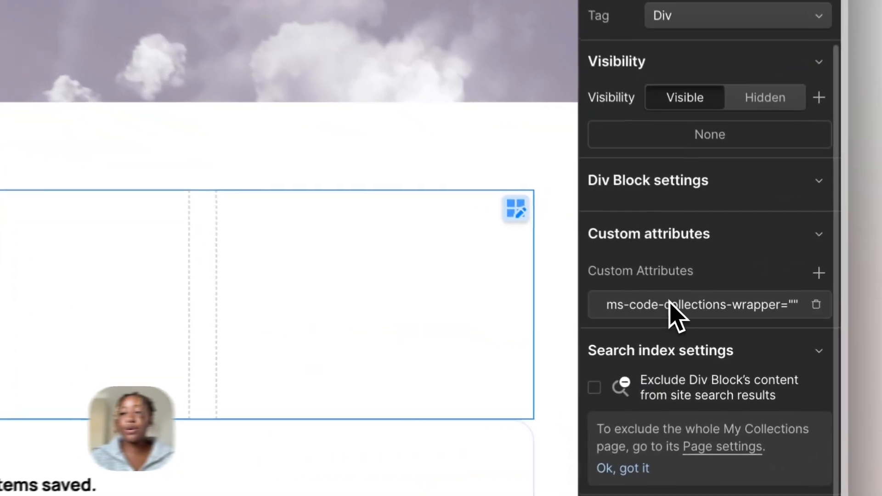
pyautogui.click(704, 324)
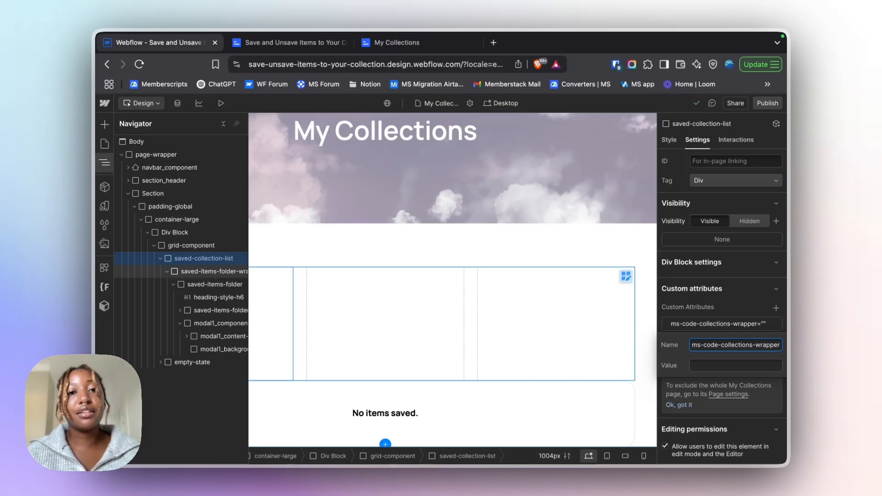
# Step: Inspect the ms-code-folder-template attribute on saved-items-folder-wrapper and the ms-code-folder attribute on saved-items-folder
pyautogui.click(211, 271)
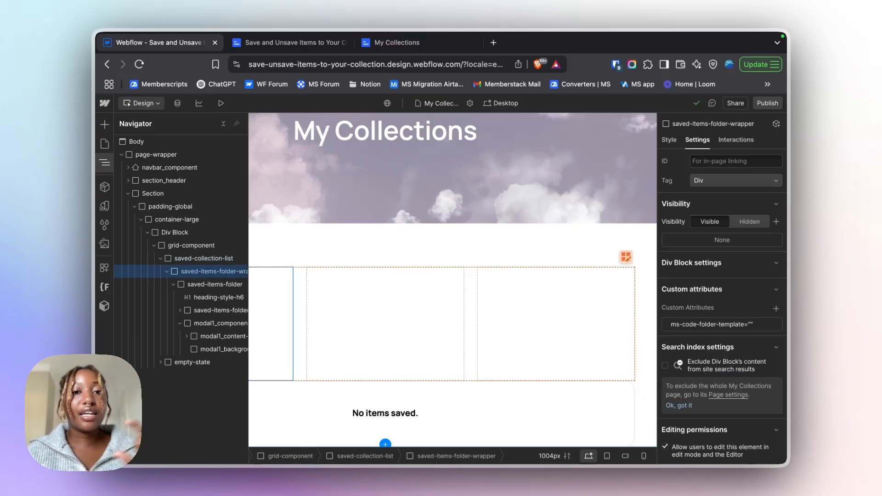
pyautogui.click(225, 286)
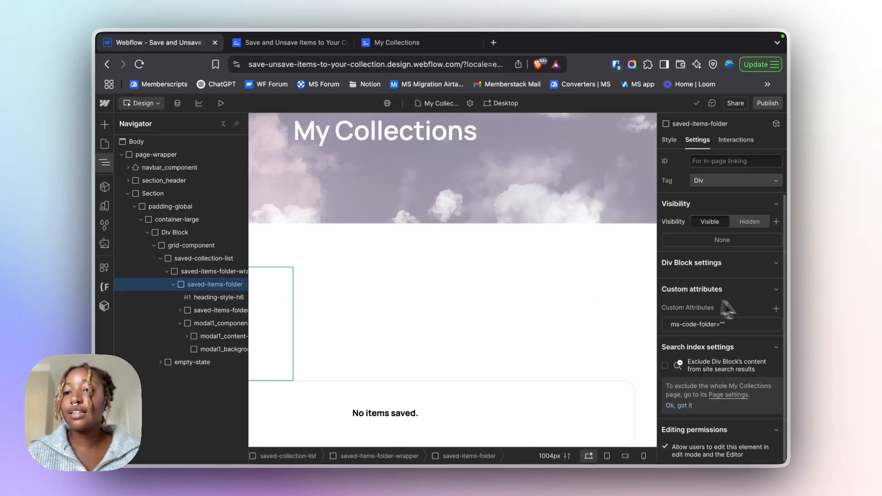
pyautogui.click(726, 325)
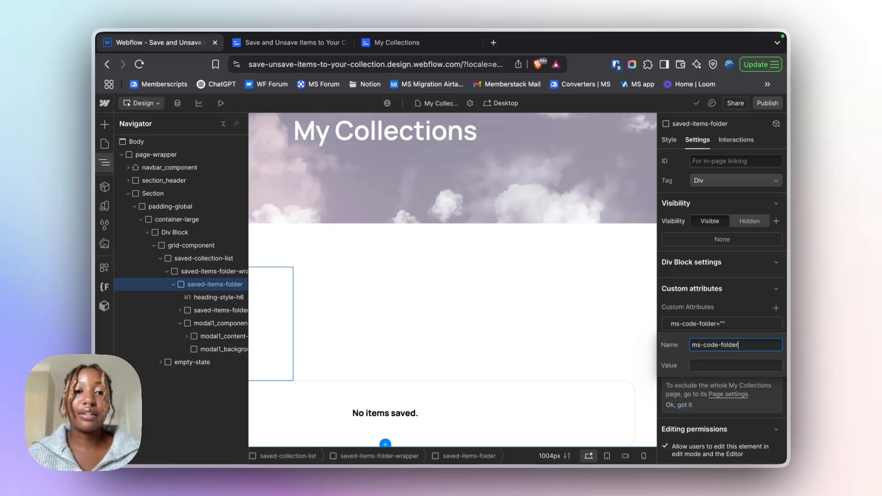
pyautogui.press('super+Tab')
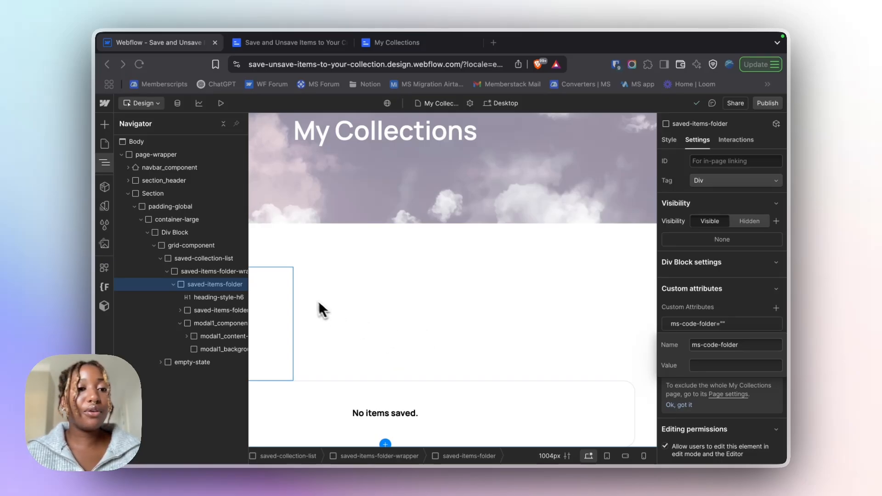
pyautogui.press('super+Tab')
# Step: Inspect the folder heading's ms-code-folder-title attribute and the ms-code-folder-items attribute on saved-items-folder-inner
pyautogui.click(201, 302)
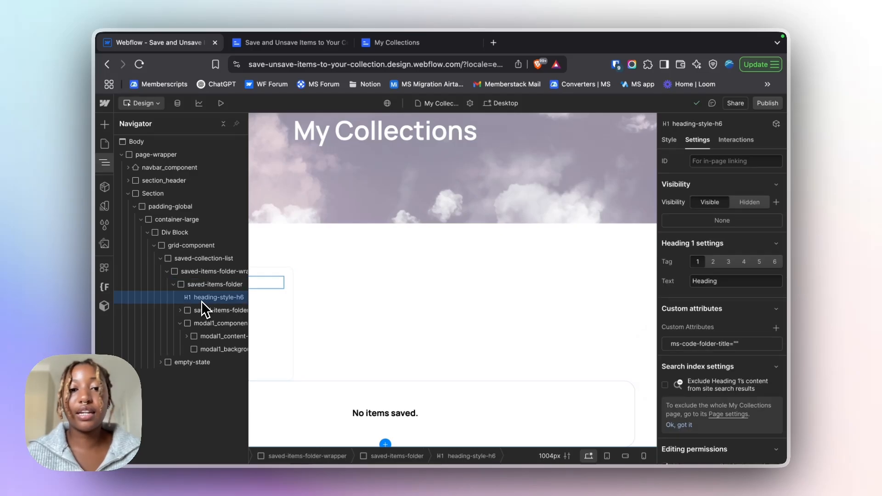
pyautogui.click(726, 346)
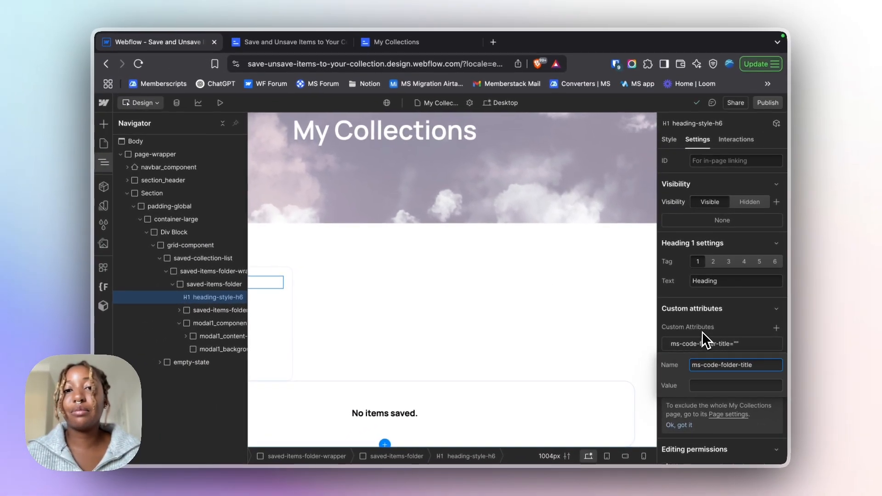
pyautogui.click(216, 316)
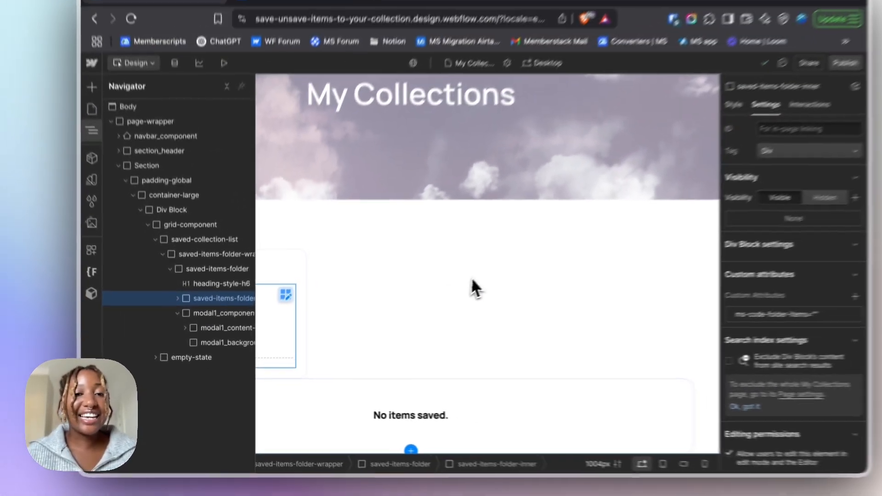
# Step: Expand saved-items-folder-inner and review the saved-image element's settings and ms-code-folder-image attribute
pyautogui.click(177, 298)
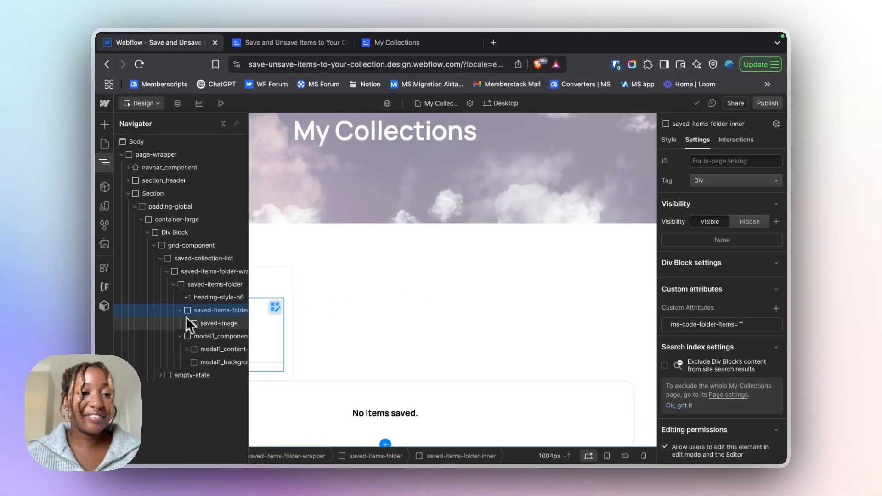
pyautogui.click(204, 327)
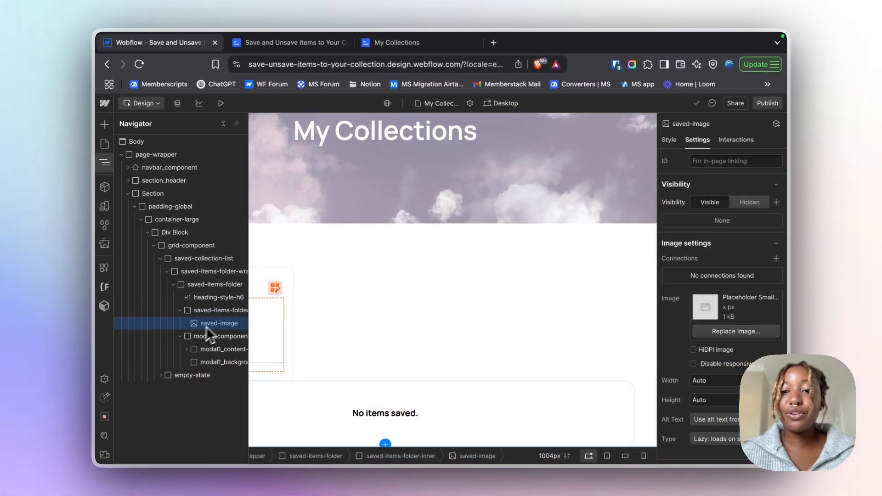
pyautogui.scroll(-5, 725, 296)
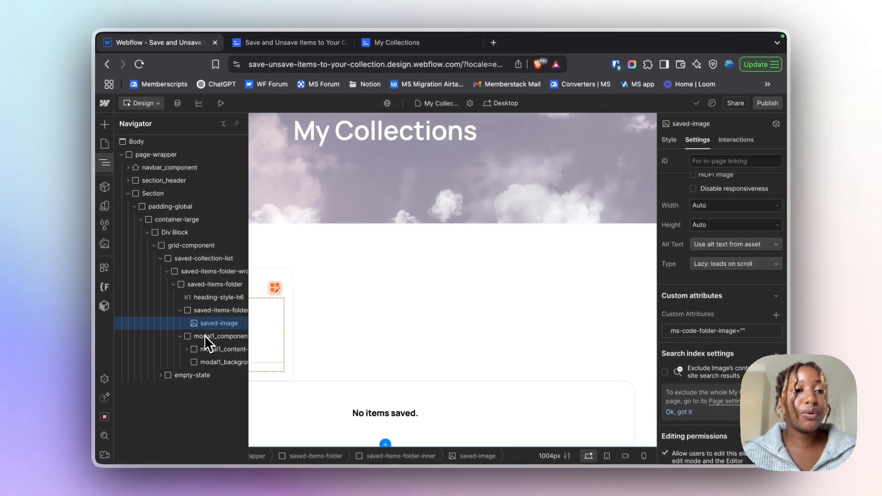
pyautogui.click(180, 310)
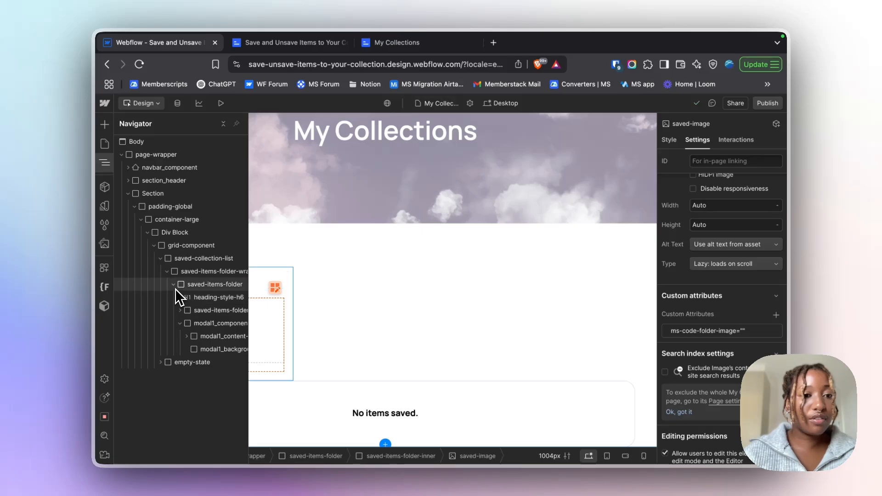
# Step: Review the saved-items-folder settings and inspect the ms-code-modal attribute on the modal1_component nested inside it
pyautogui.click(207, 284)
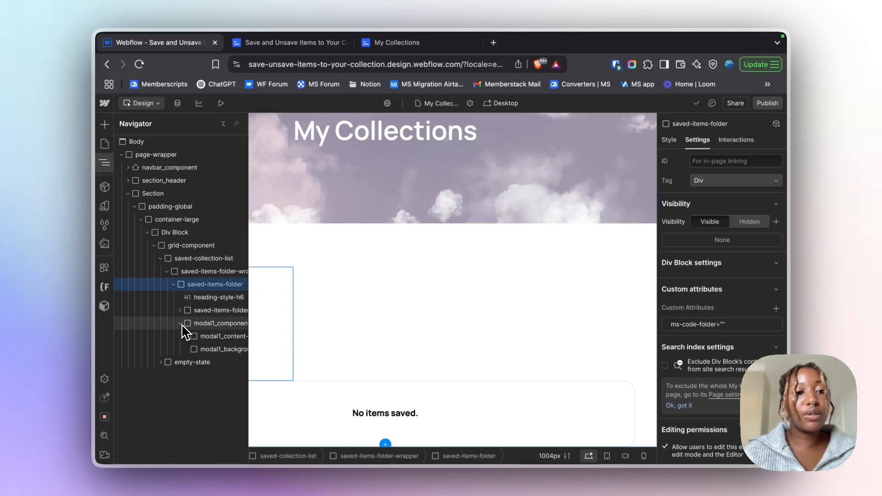
pyautogui.click(180, 323)
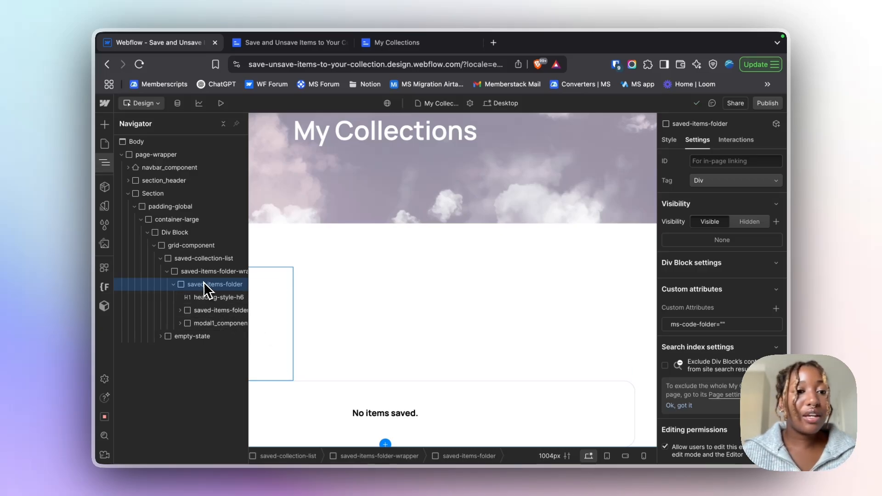
pyautogui.click(198, 323)
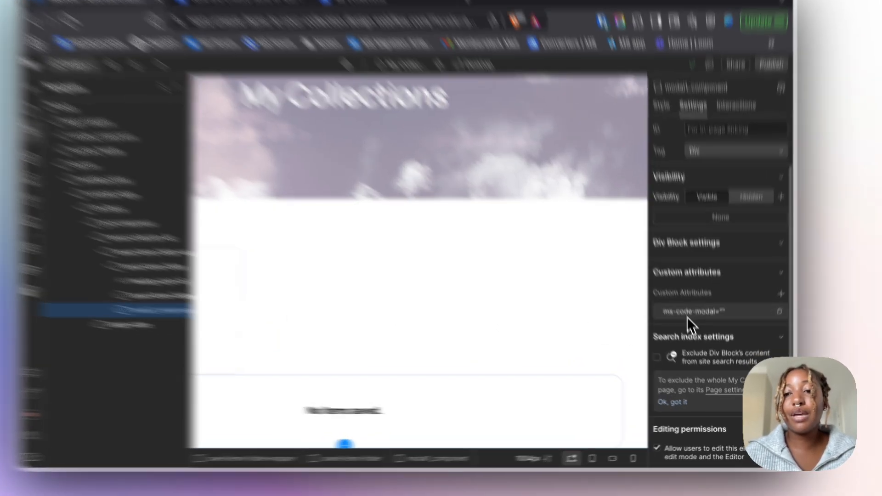
pyautogui.click(696, 325)
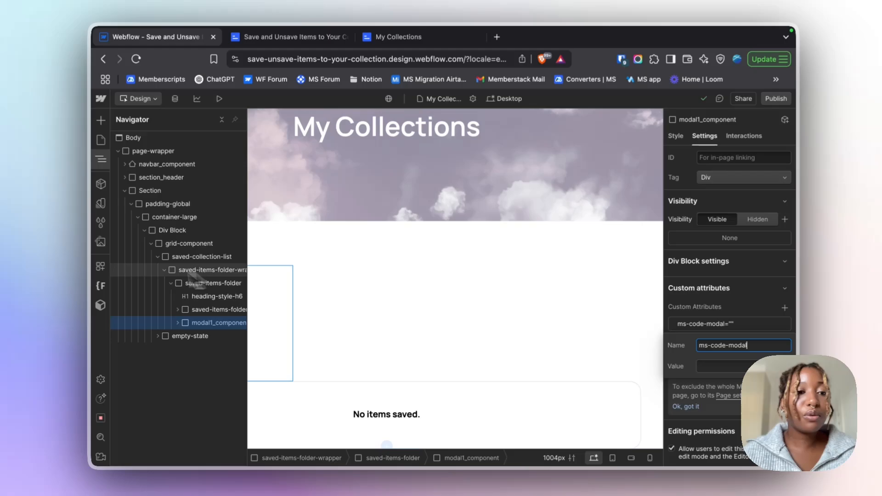
# Step: Expand the modal's content wrapper and inspect the ms-code-modal-img attribute on its image-selected element
pyautogui.click(178, 323)
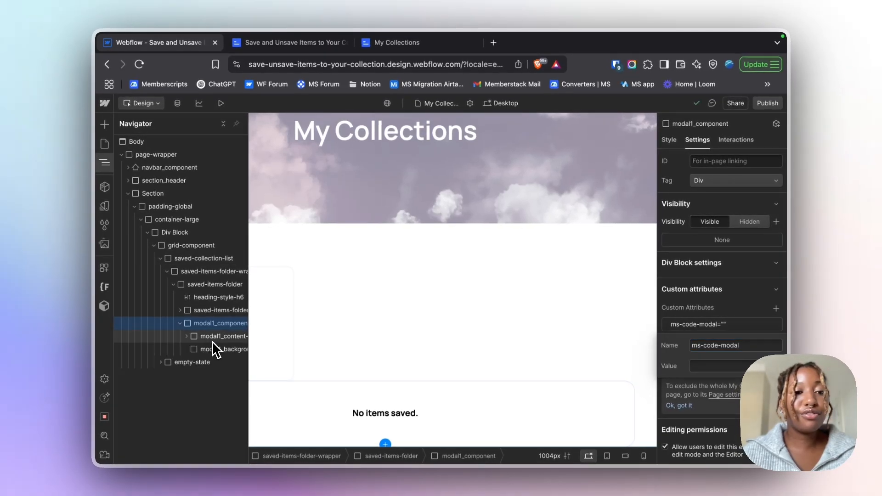
pyautogui.click(212, 340)
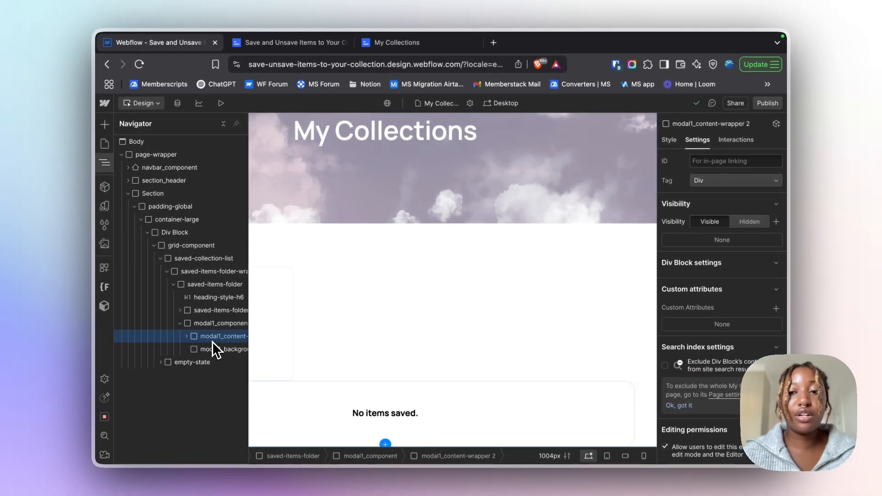
pyautogui.click(187, 337)
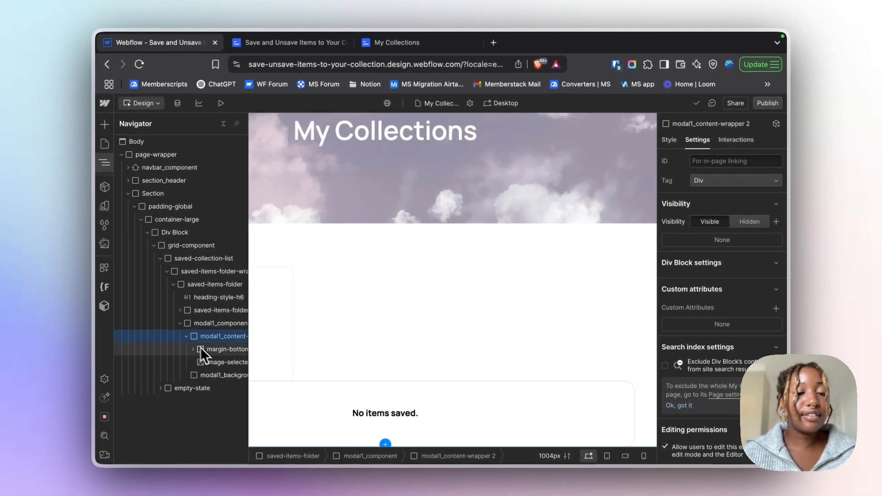
pyautogui.click(221, 363)
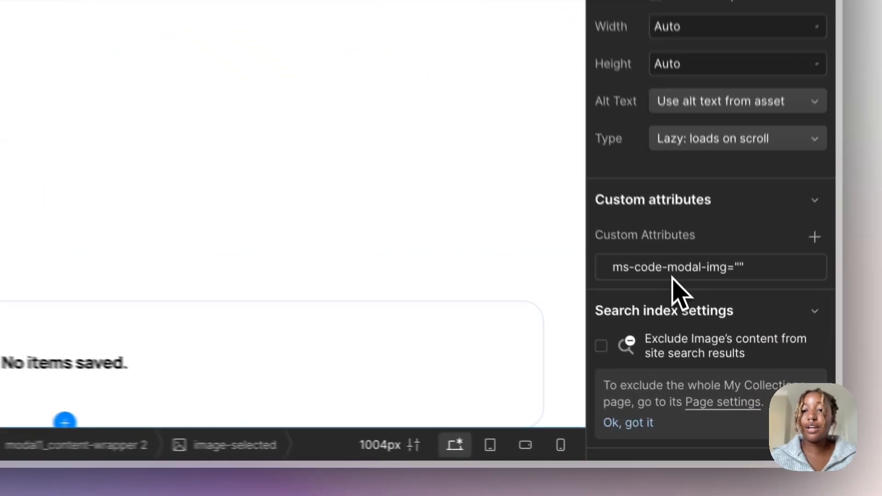
pyautogui.click(688, 365)
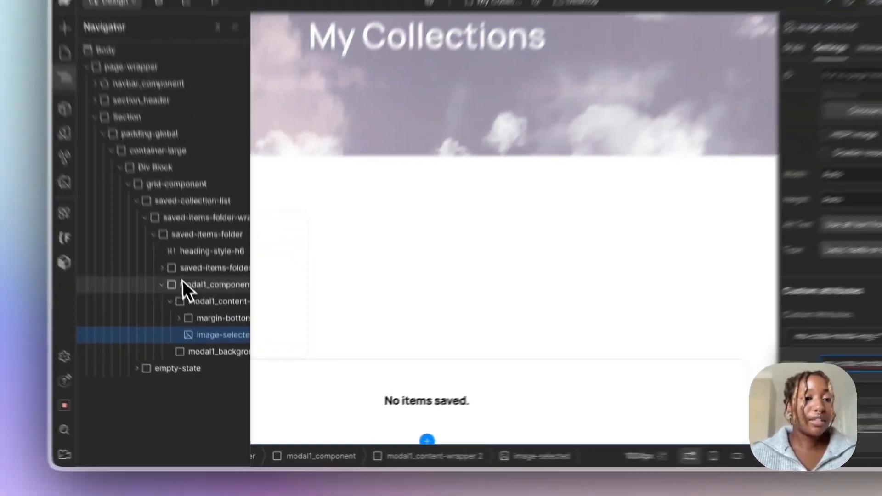
# Step: Show the modal on the canvas by setting modal1_component's display to Flex
pyautogui.click(186, 285)
pyautogui.click(792, 48)
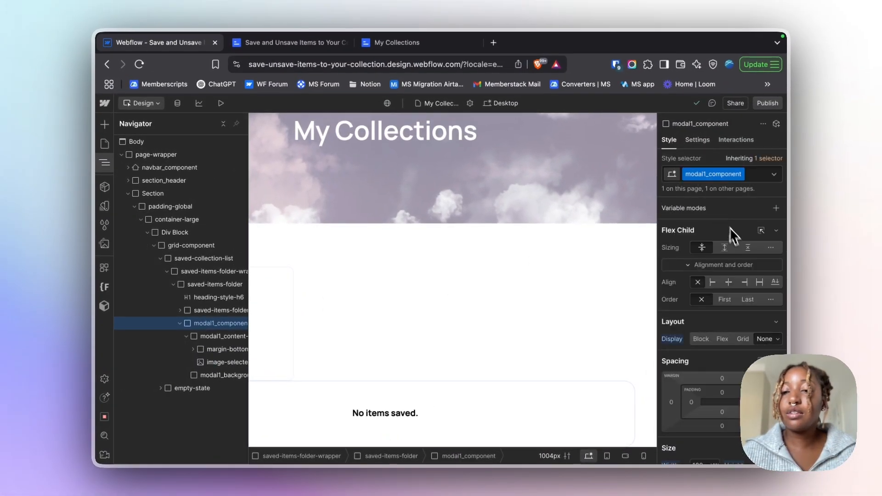
pyautogui.click(722, 339)
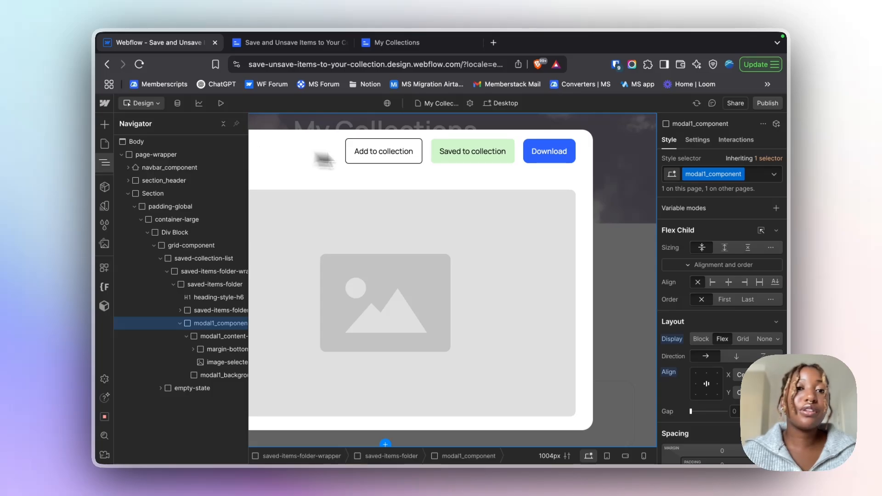
# Step: Select the modal's Add to collection button and inspect its ms-code-save, ms-code-category and ms-code-add-button custom attributes
pyautogui.click(426, 157)
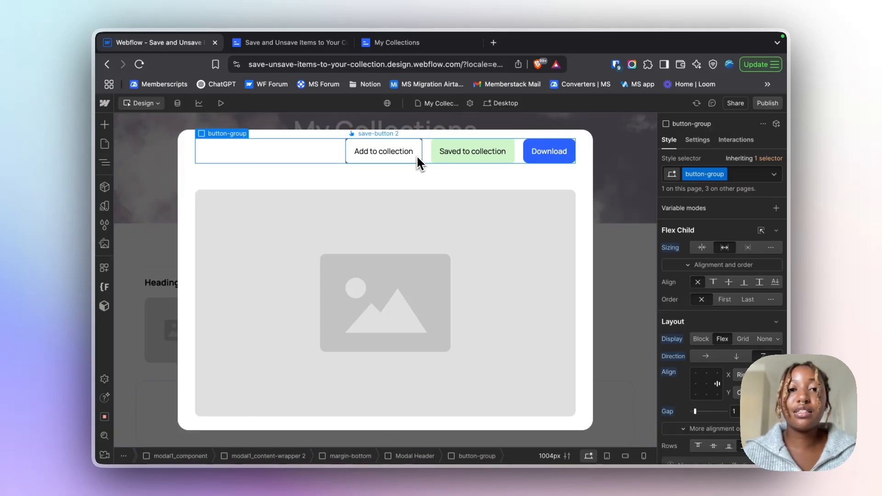
pyautogui.click(418, 157)
pyautogui.click(700, 140)
pyautogui.scroll(-1, 724, 317)
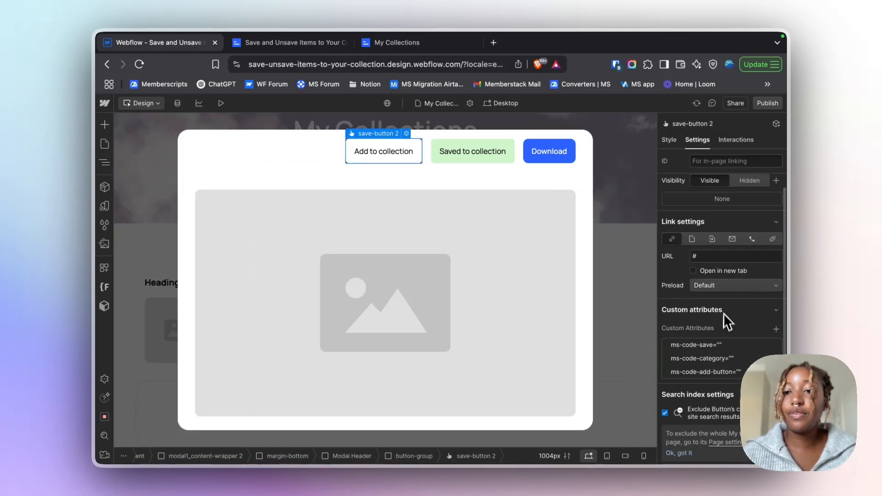
pyautogui.scroll(-1, 724, 313)
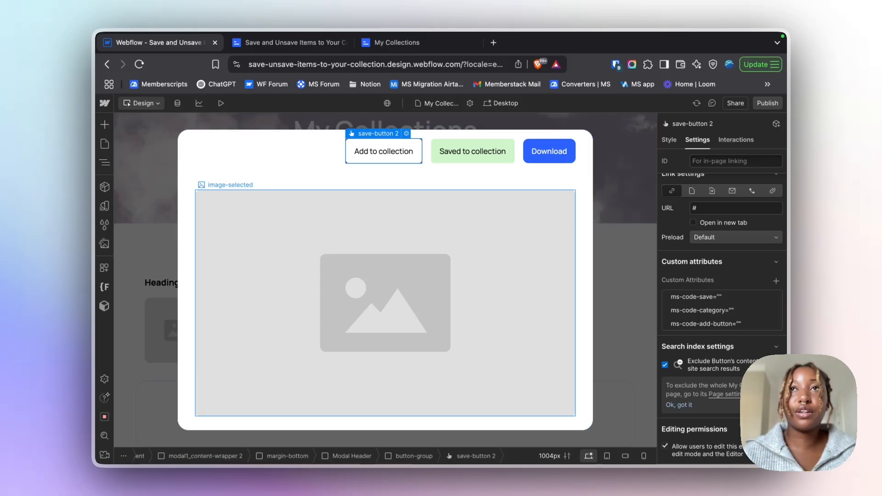
pyautogui.click(715, 296)
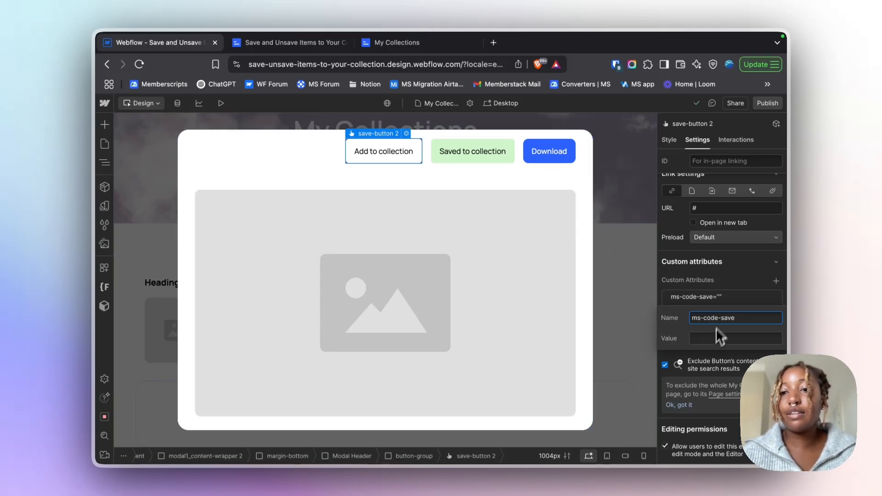
pyautogui.click(724, 299)
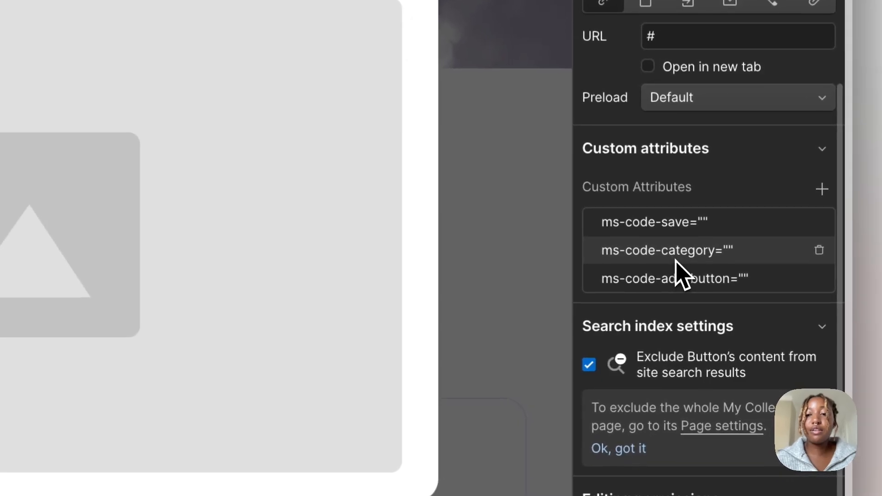
pyautogui.click(710, 309)
pyautogui.click(688, 250)
pyautogui.click(673, 281)
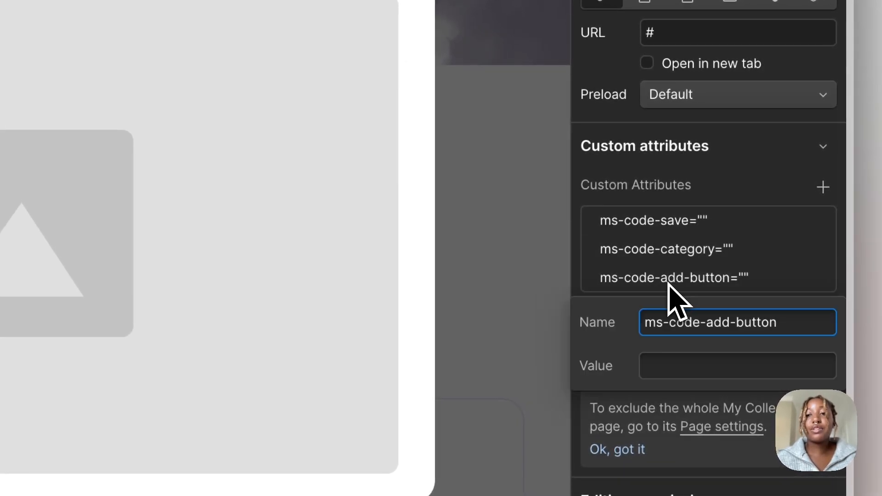
pyautogui.click(670, 263)
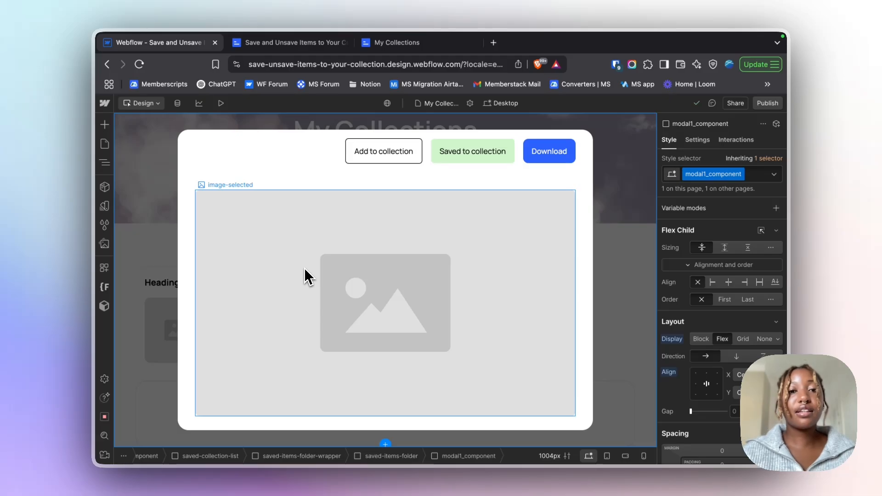
# Step: Select modal1_component again and set its display back to None to reveal the saved folder layout
pyautogui.click(125, 171)
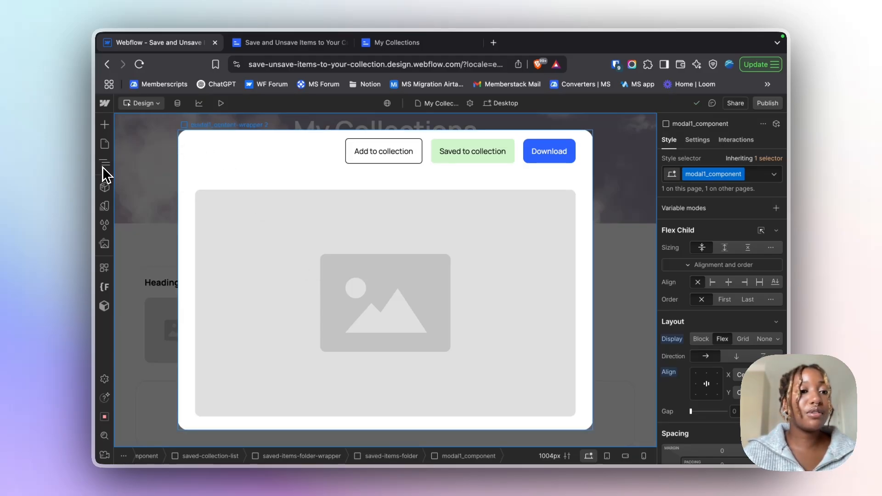
pyautogui.click(104, 163)
pyautogui.click(207, 323)
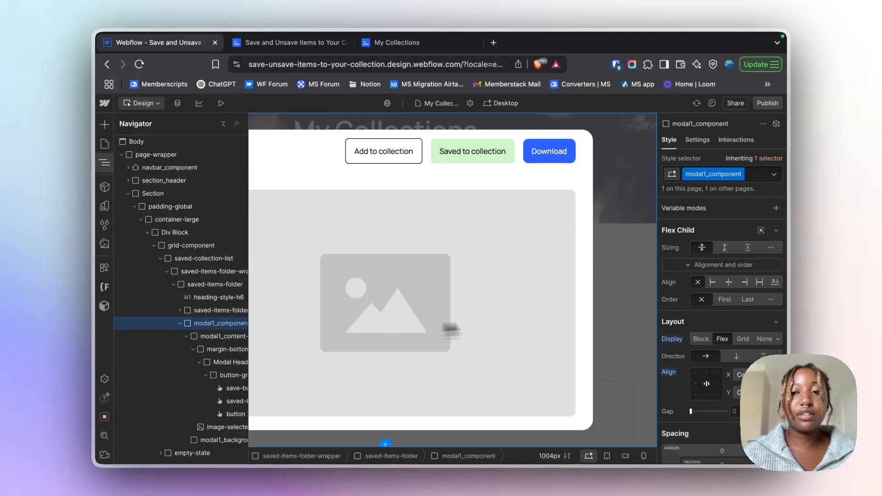
pyautogui.click(764, 340)
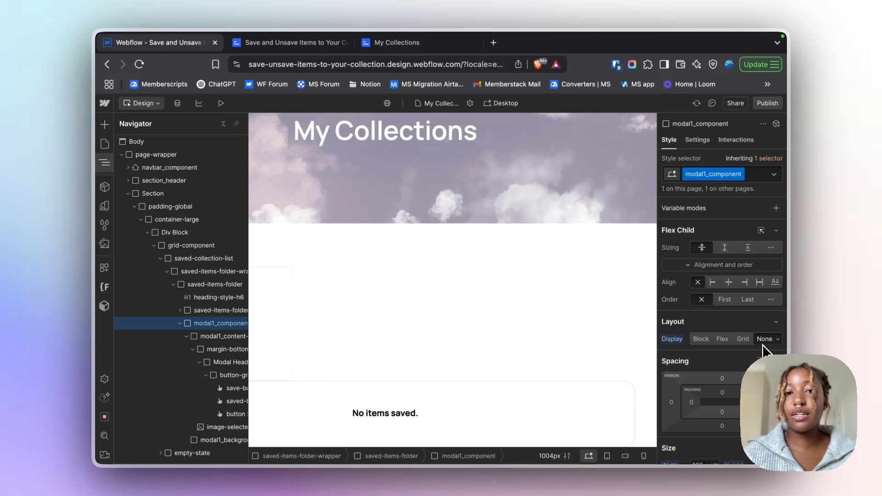
pyautogui.click(105, 163)
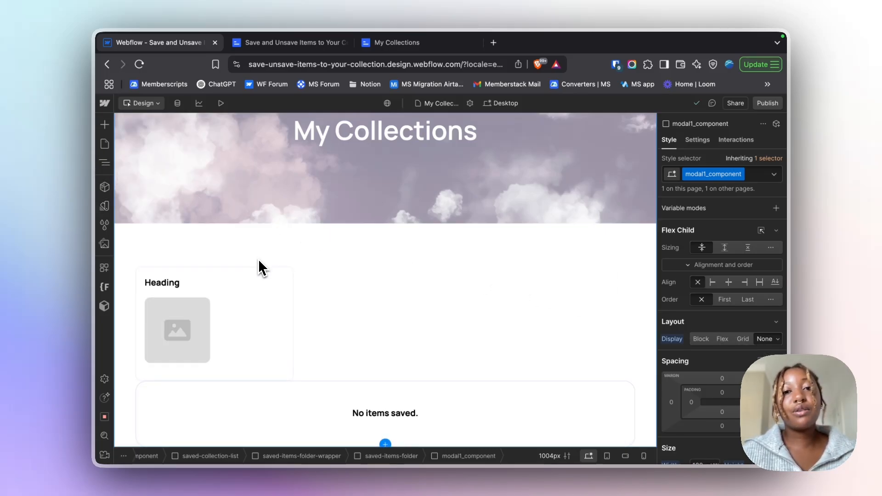